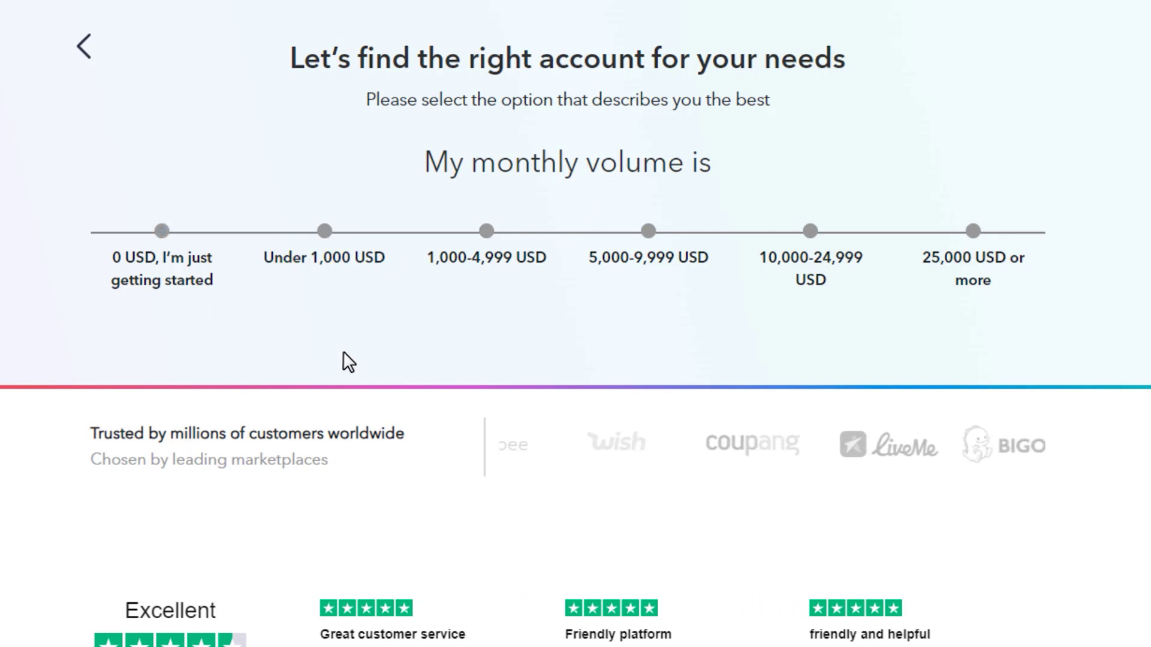
Step: Choose the Under 1,000 USD monthly volume to get the Freelancer or Online Professional recommendation
click(294, 287)
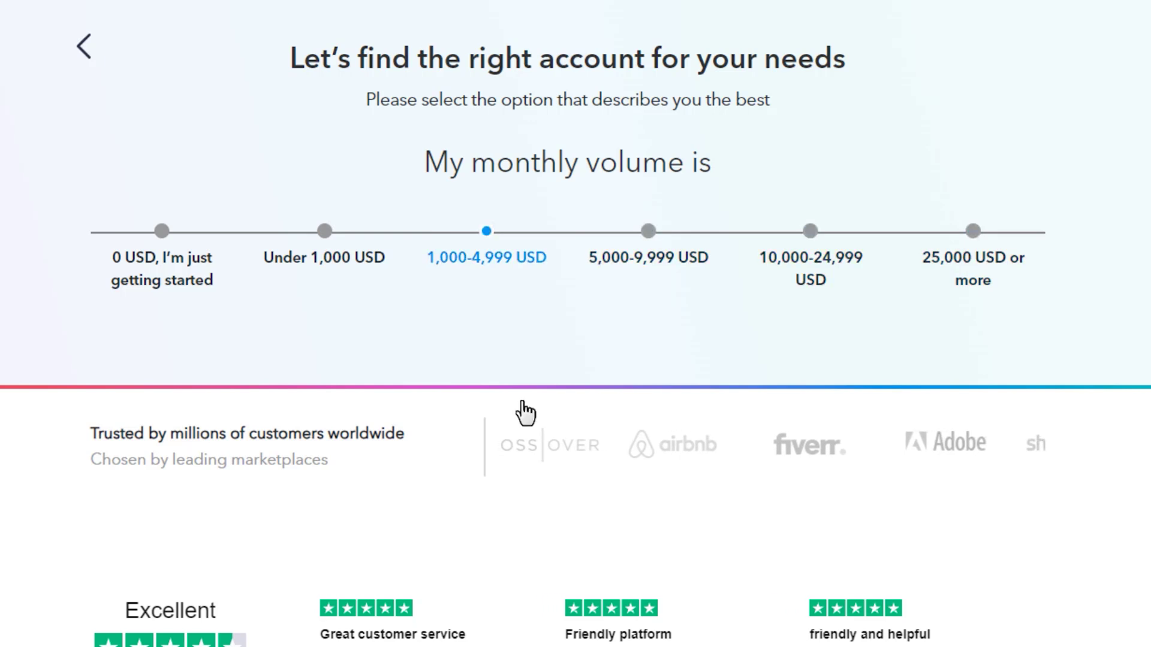
click(324, 231)
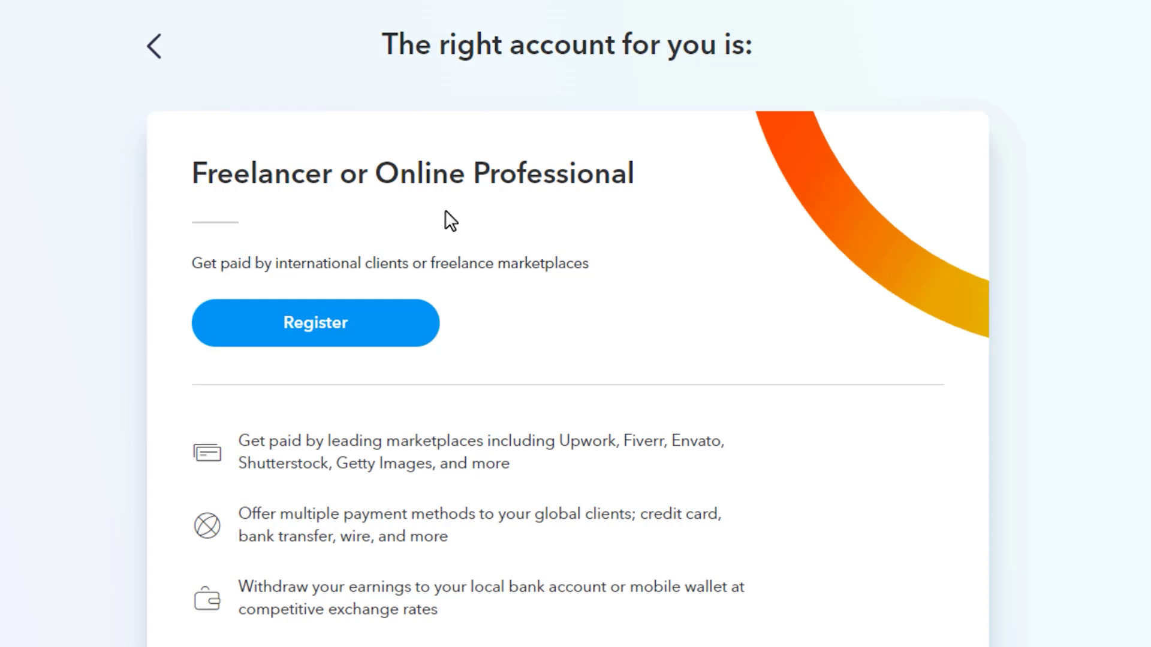
scroll(743, 365, down, 9)
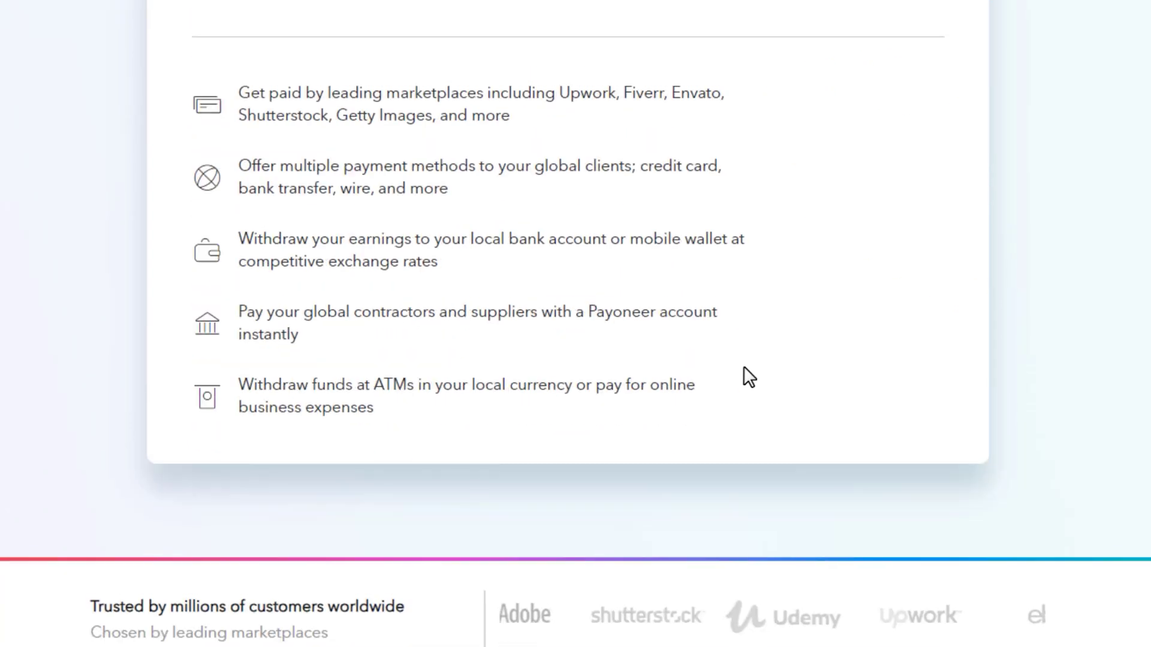
scroll(744, 366, up, 6)
scroll(747, 366, up, 4)
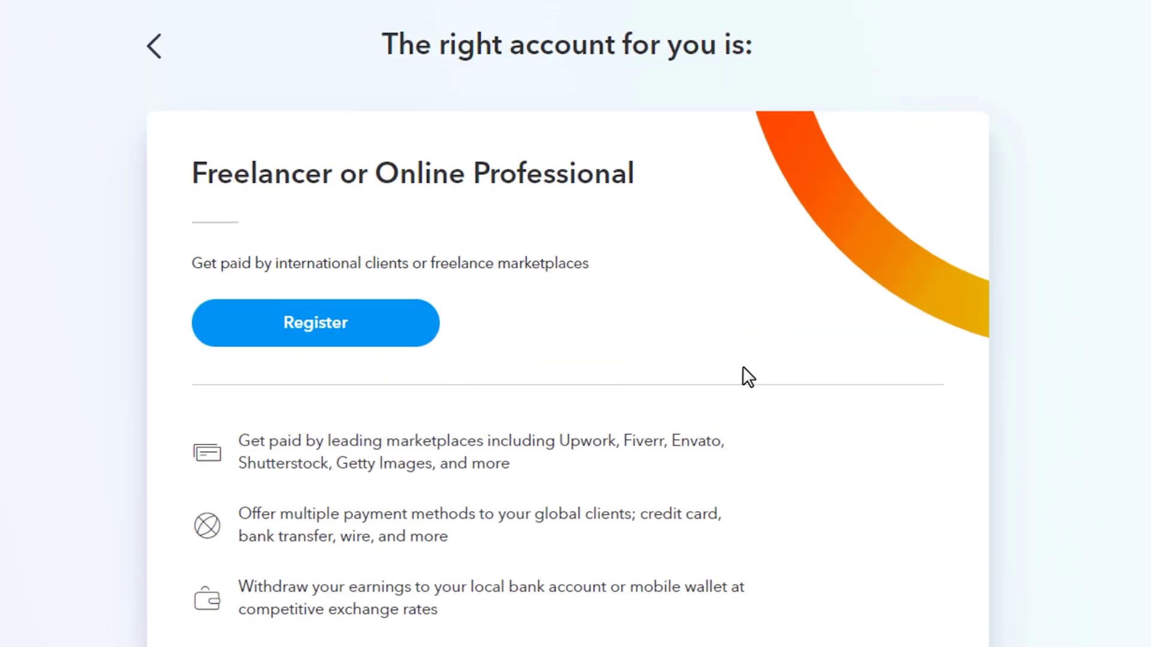
click(322, 328)
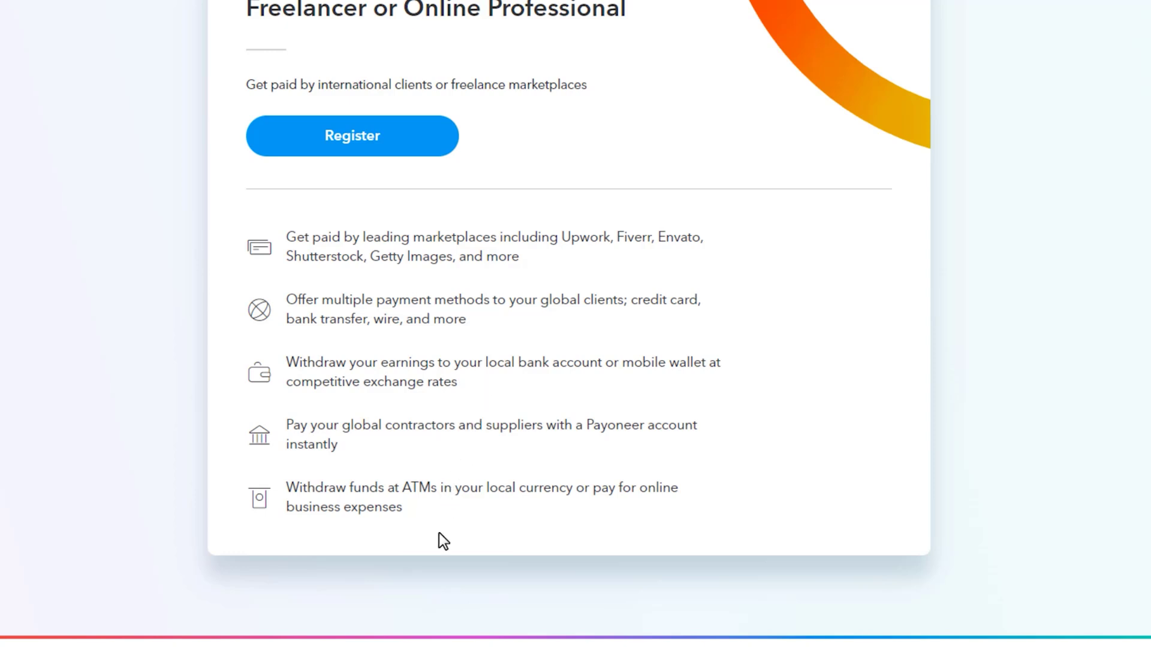
scroll(439, 534, up, 2)
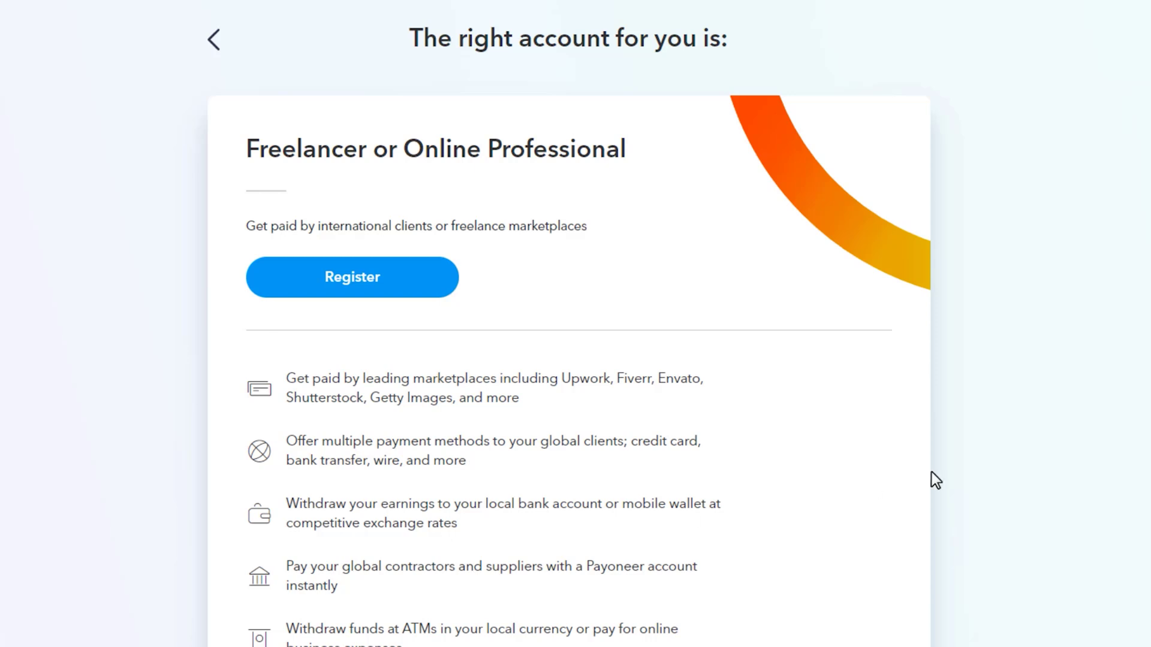
click(398, 289)
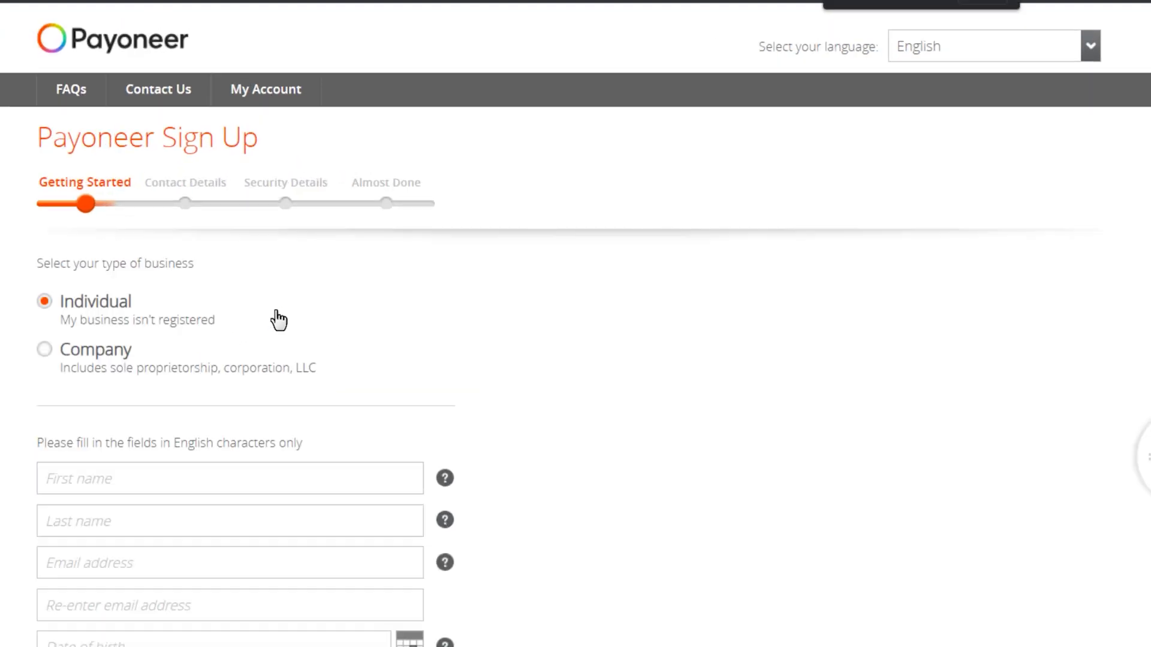
Step: Open the Freelancer account's Sign Up form, keeping Individual as the business type
mouse_move(16, 273)
mouse_down()
mouse_move(167, 331)
mouse_move(271, 330)
mouse_up()
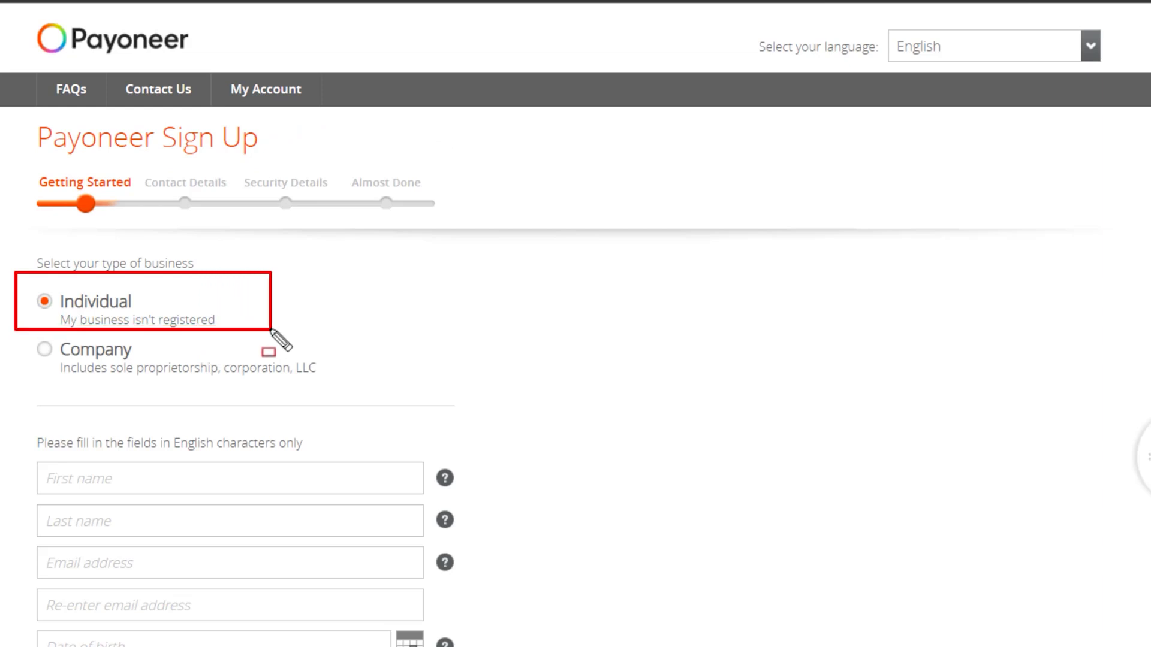
mouse_move(15, 331)
mouse_down()
mouse_move(94, 360)
mouse_move(339, 389)
mouse_up()
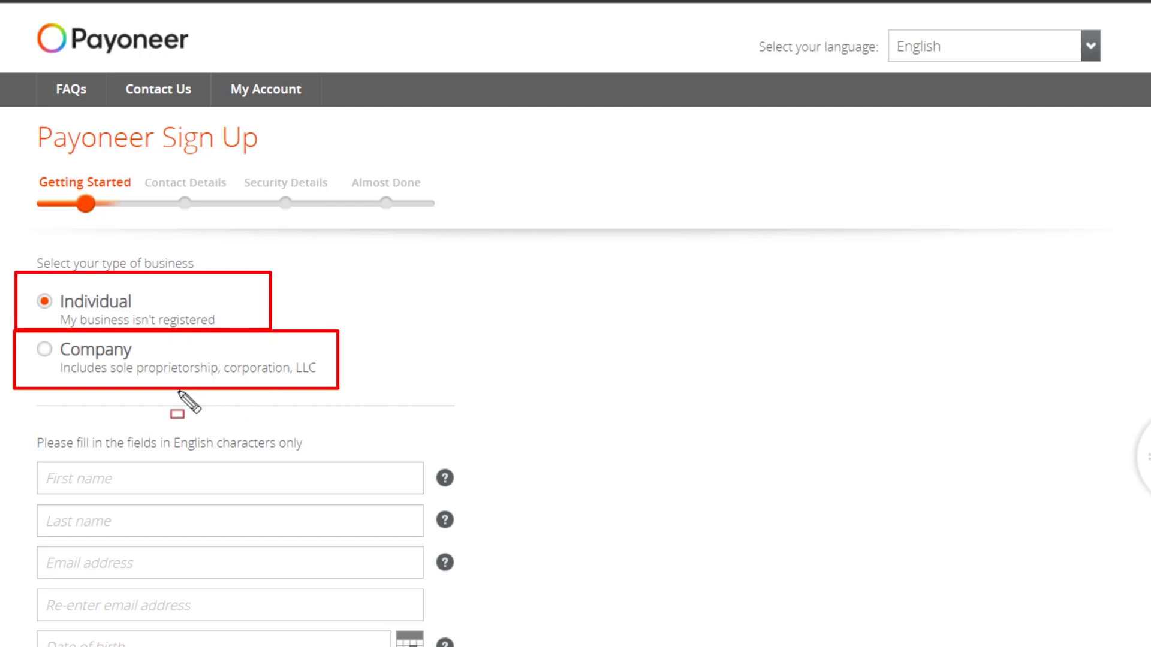
key(Escape)
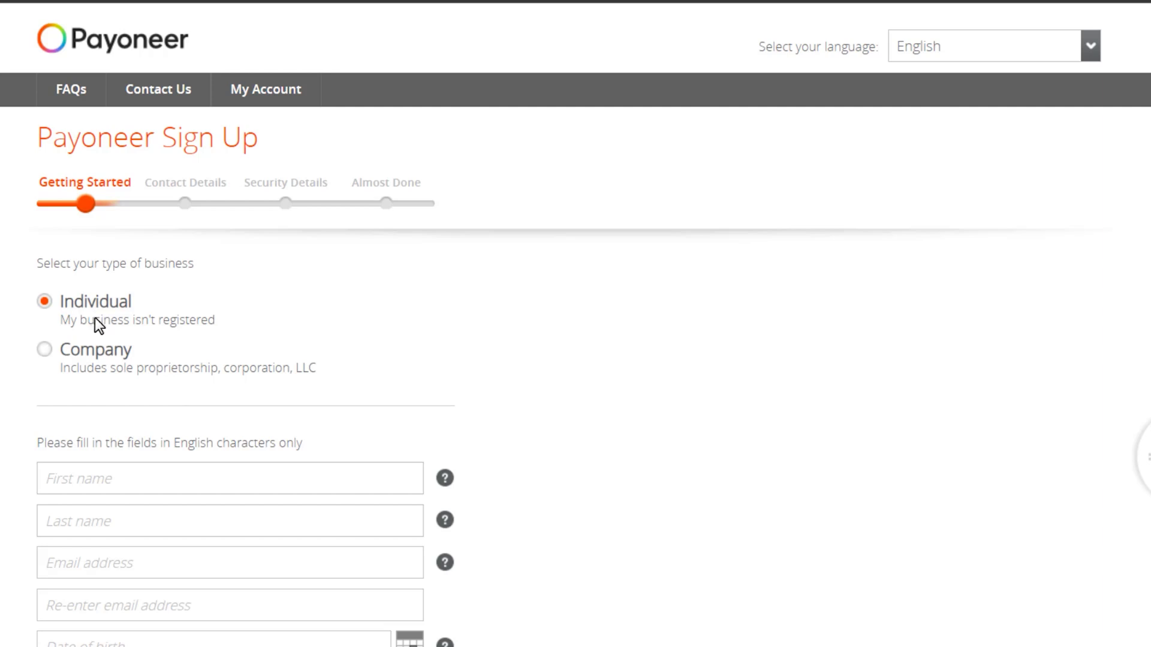
scroll(94, 318, down, 2)
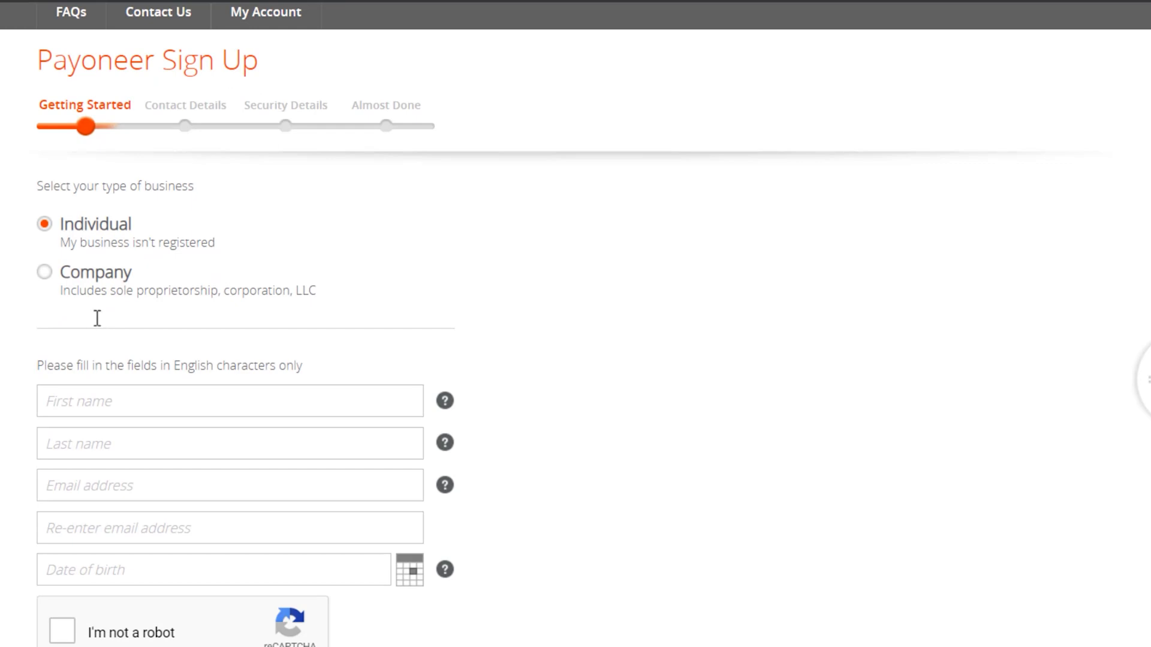
Step: Enter the applicant's first name and last name
click(209, 407)
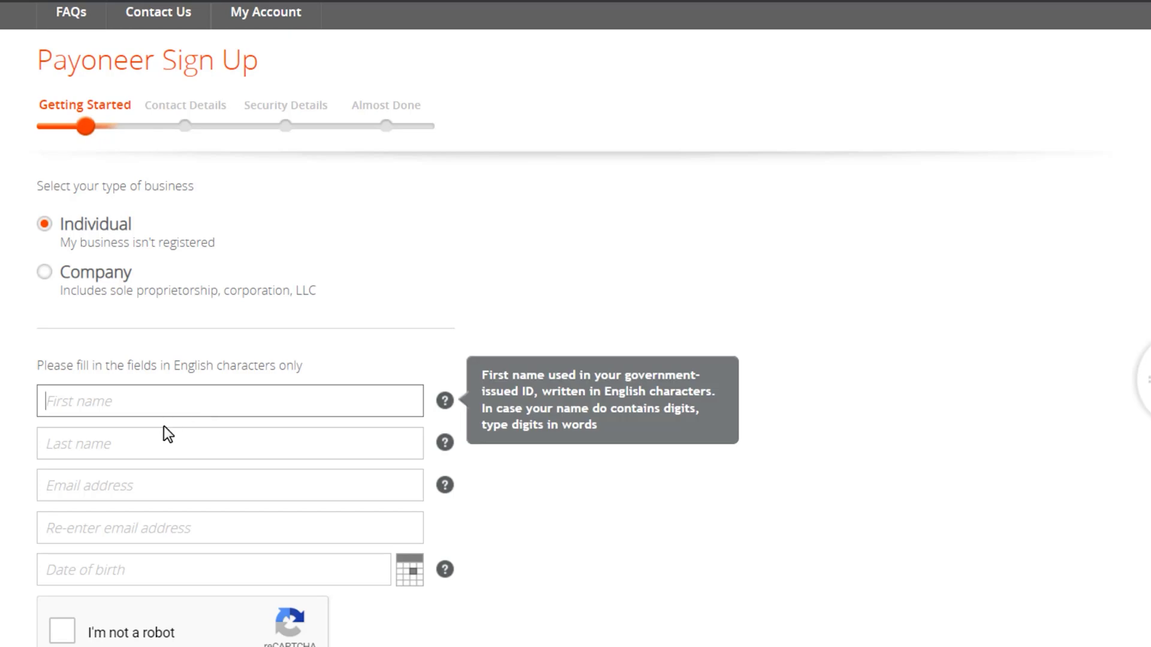
text(KHA)
click(147, 445)
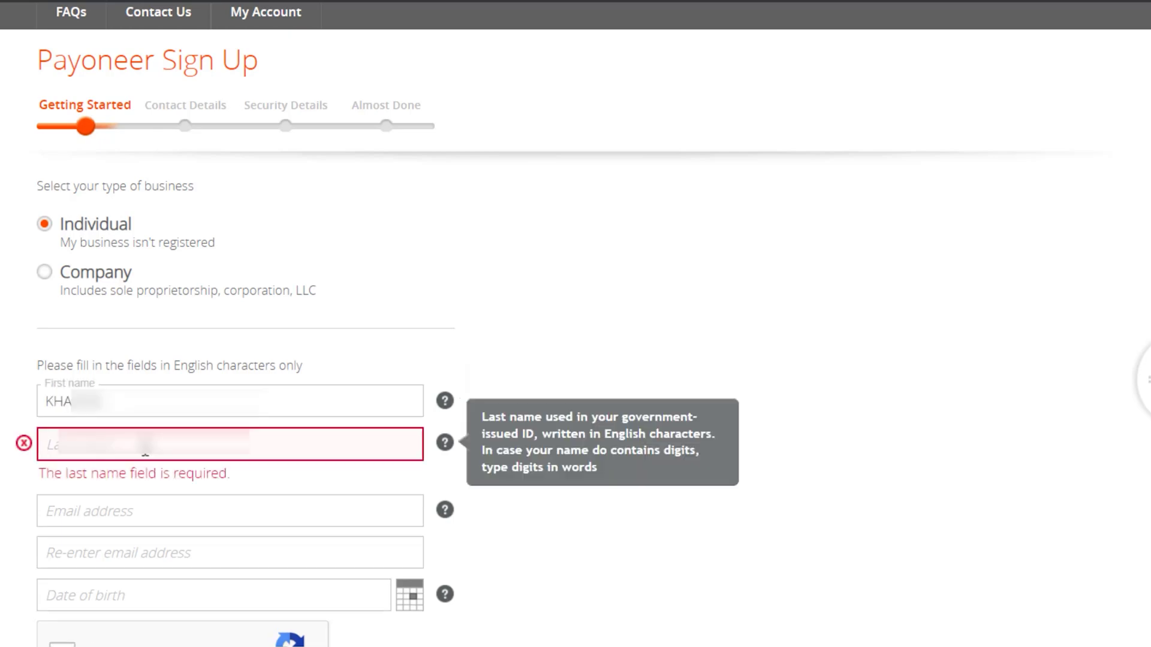
text(KH)
Step: Fill in the applicant's email address and paste it into the Re-enter email field
key(Tab)
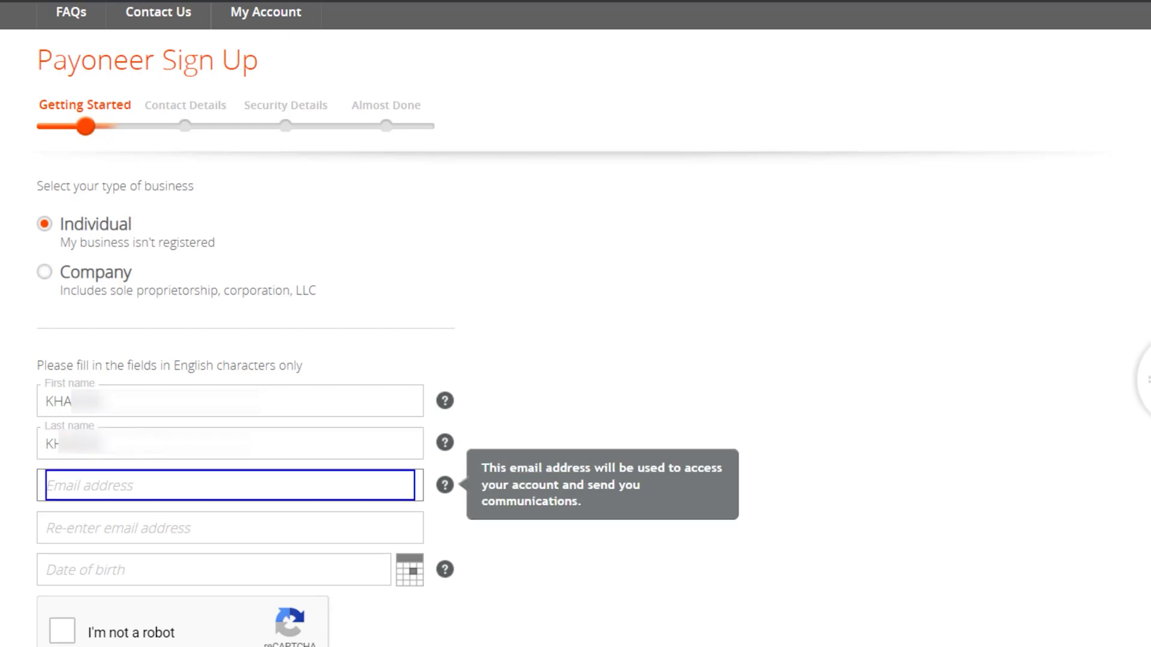
click(187, 401)
click(117, 481)
text(k)
key(ctrl+a)
click(95, 501)
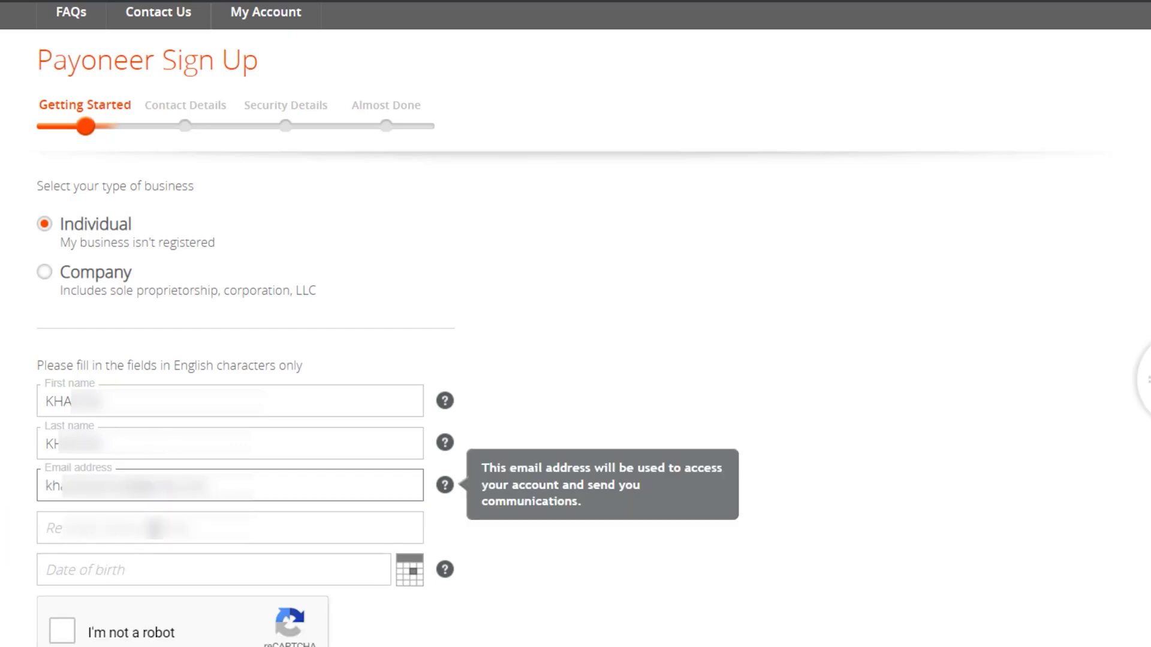
click(227, 541)
key(ctrl+v)
key(Tab)
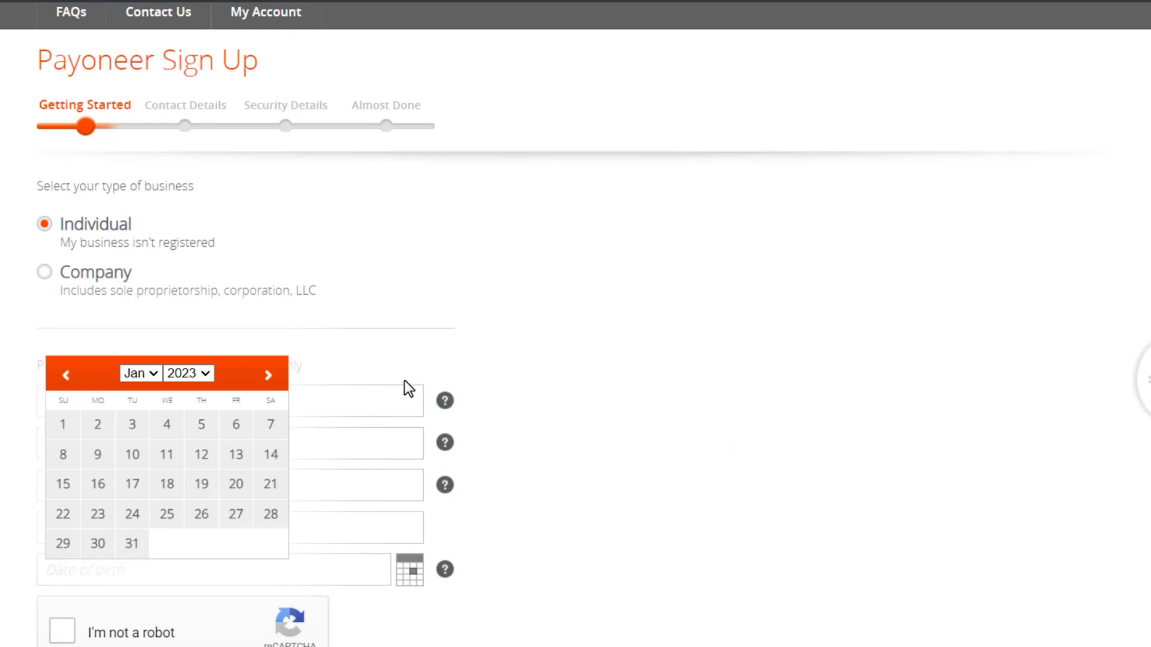
Step: Set the date of birth to a day in April 1995
click(192, 377)
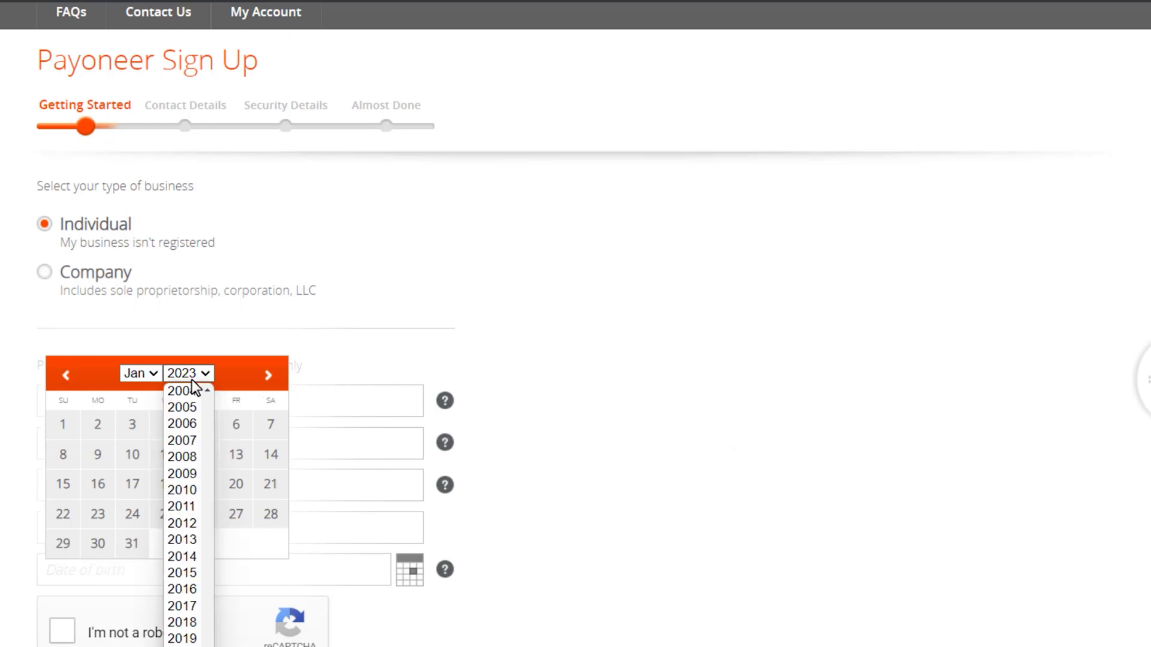
scroll(192, 383, up, 10)
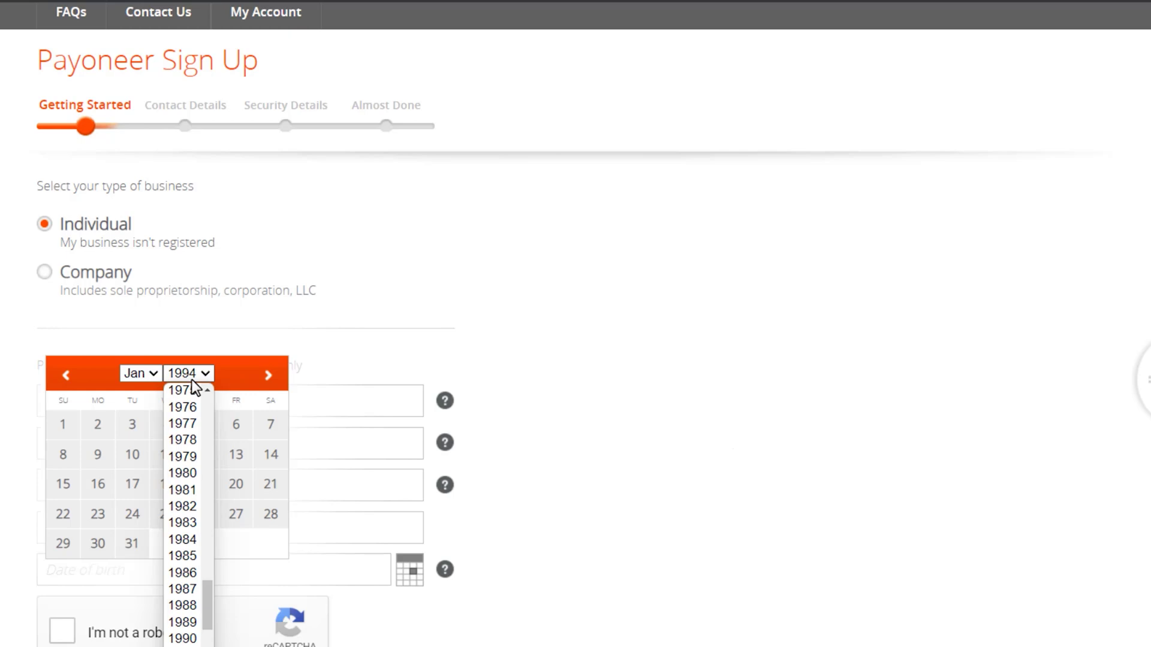
click(193, 383)
click(145, 372)
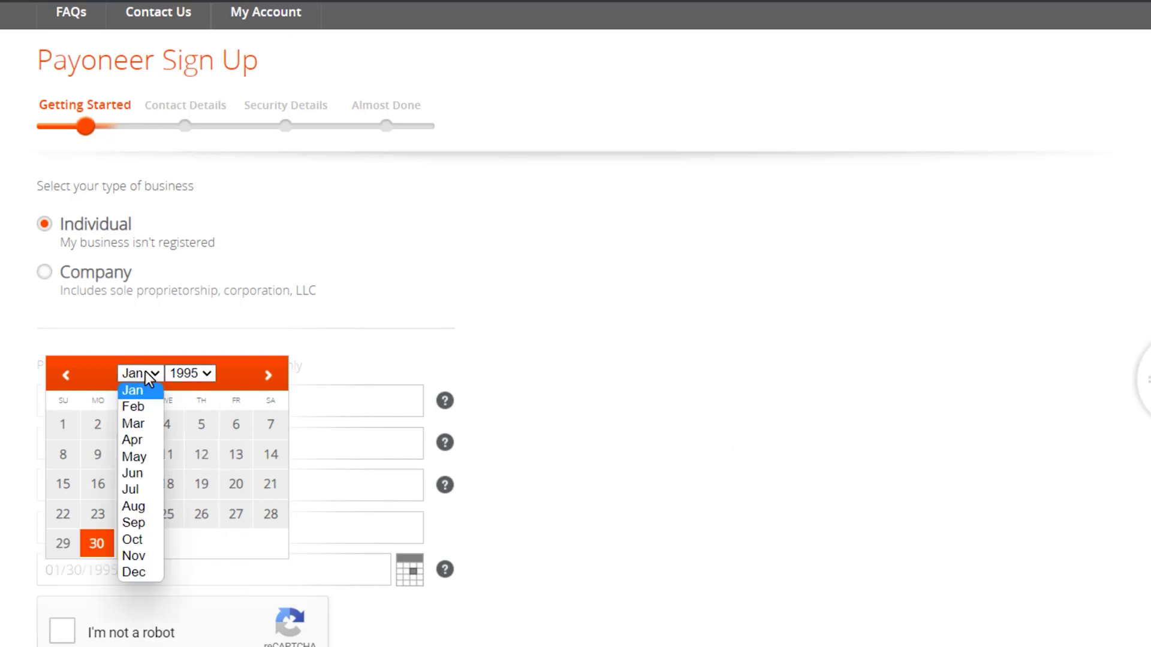
key(Down)
key(Down)
key(Down)
key(Down)
key(Down)
key(Down)
key(Down)
key(Down)
key(Down)
key(Up)
key(Up)
key(Up)
key(Up)
click(87, 370)
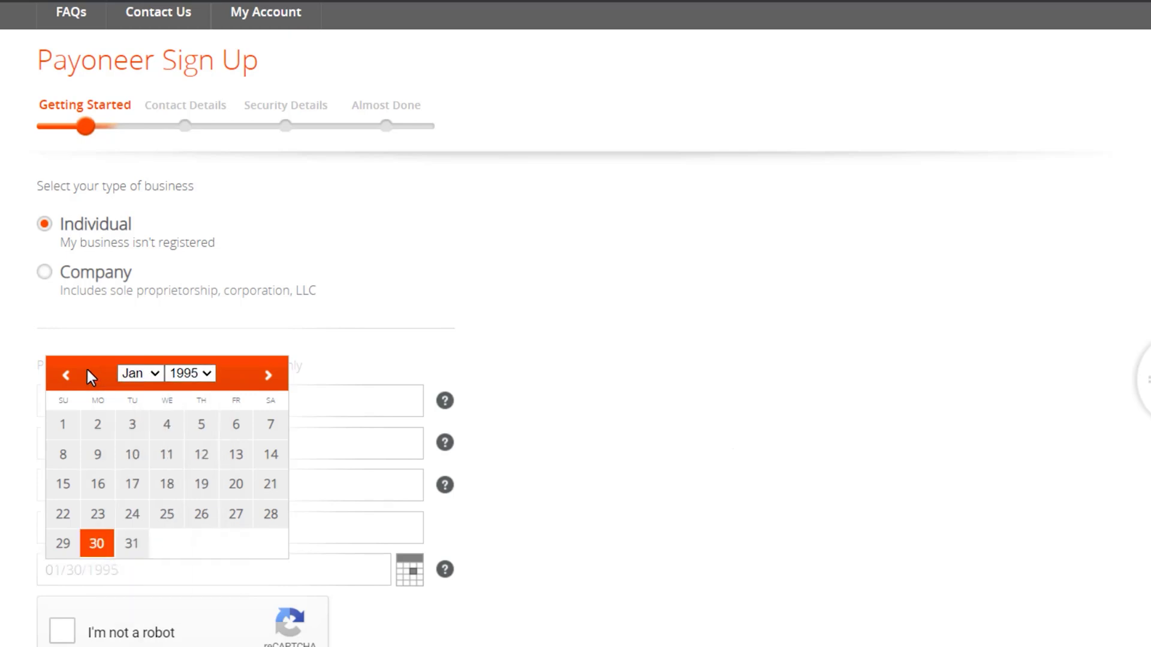
click(149, 376)
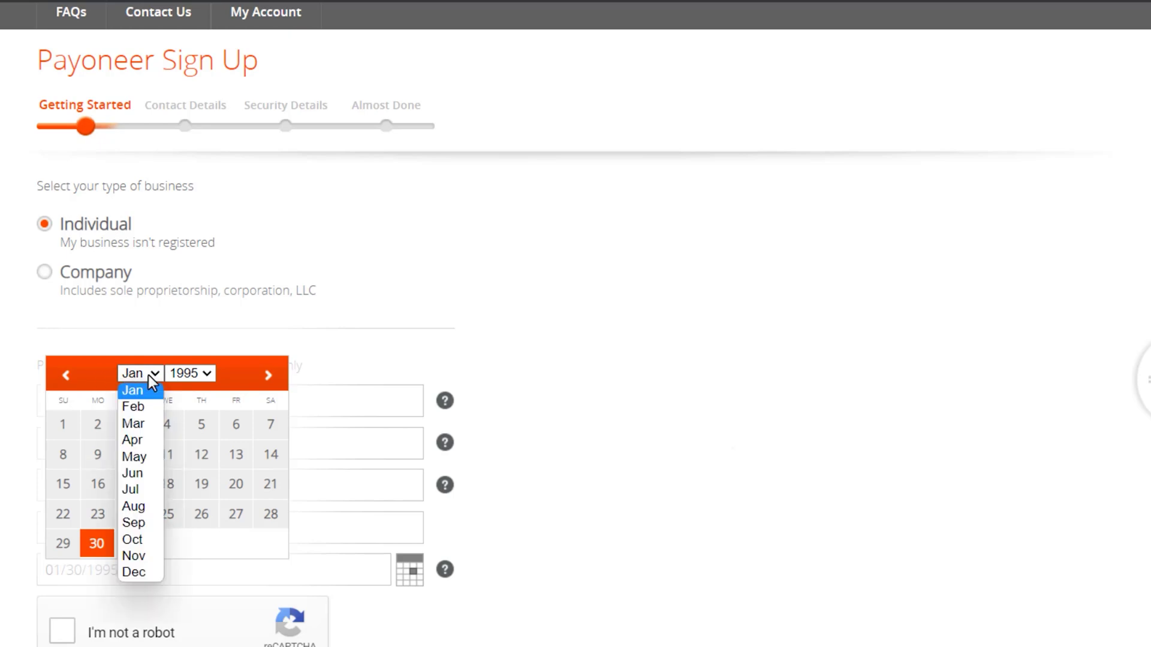
click(133, 440)
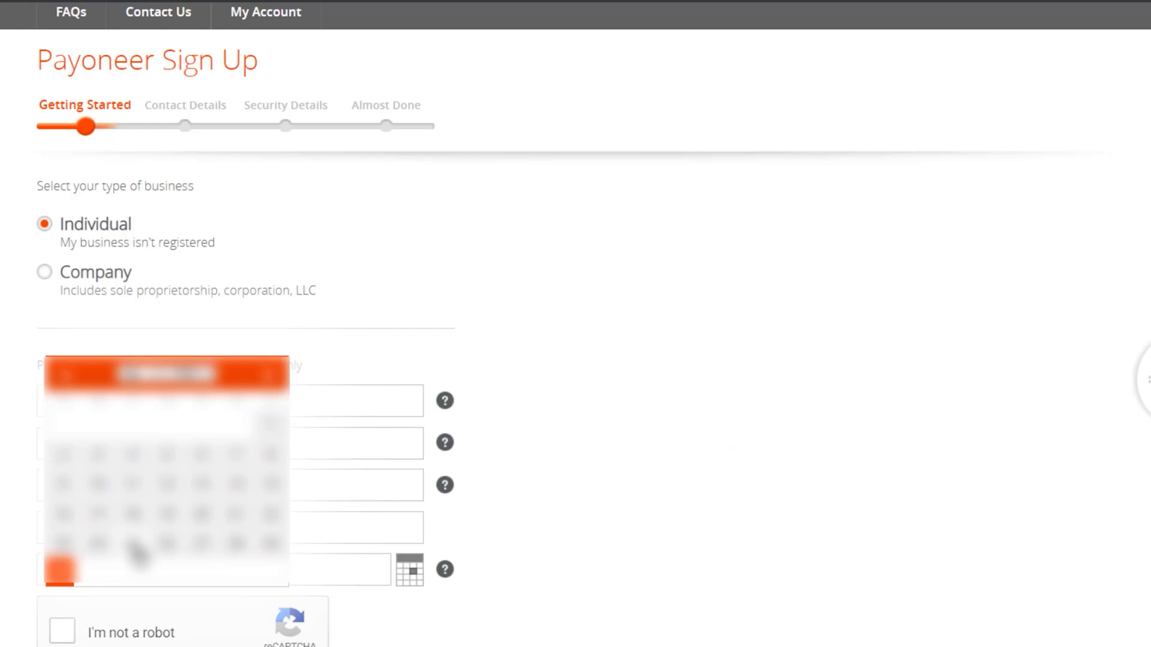
click(133, 543)
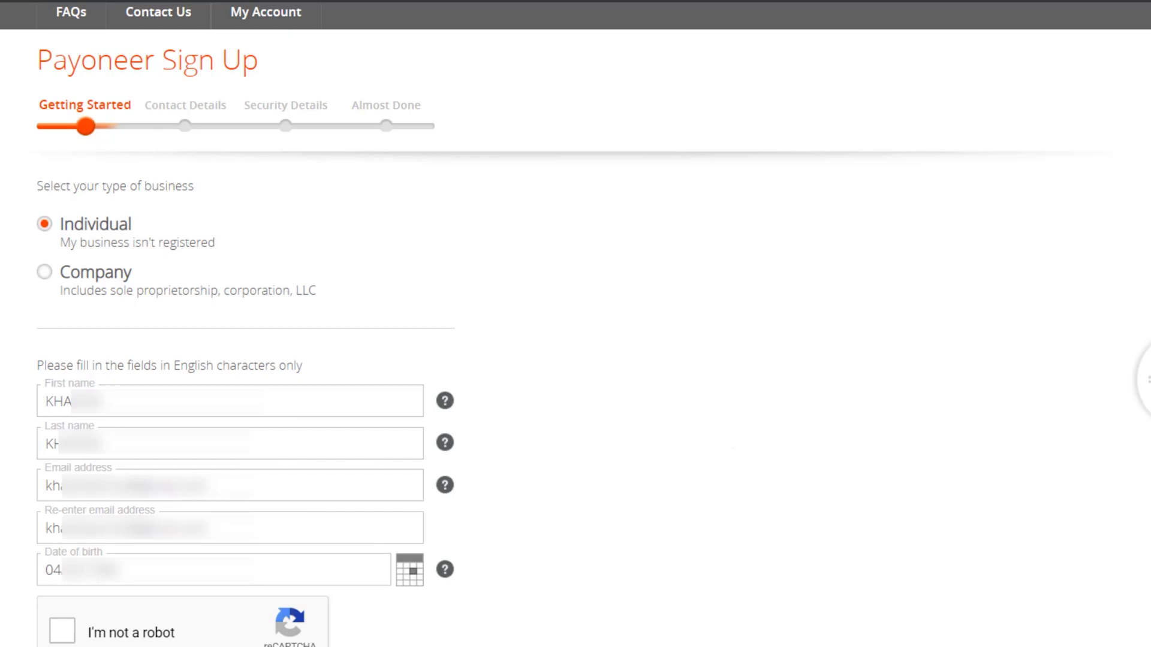
Step: Tick 'I'm not a robot' and continue to the next sign-up step
click(62, 633)
scroll(319, 558, down, 4)
scroll(319, 558, up, 1)
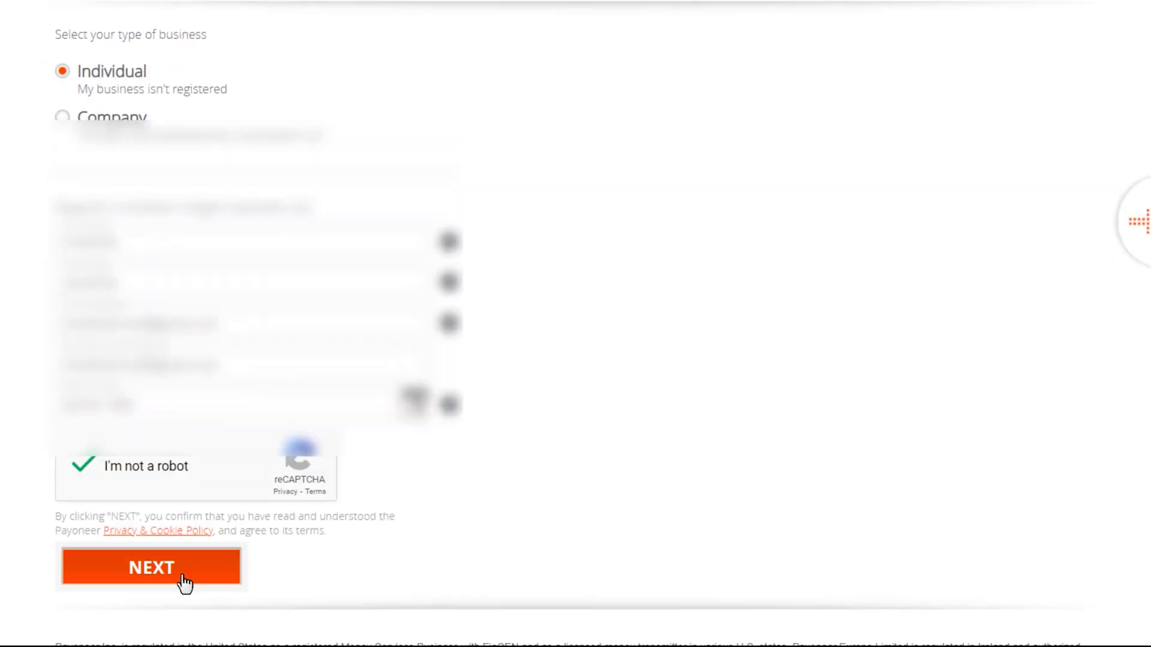
click(183, 576)
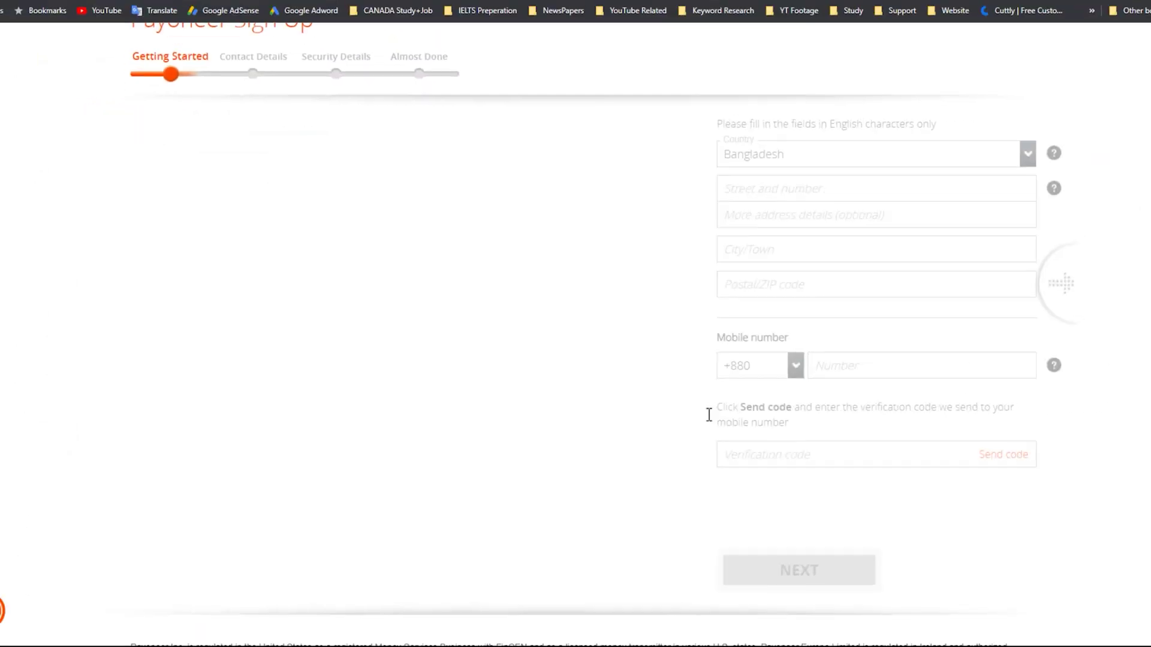
Step: Enter the street address and the mobile number with Bangladesh +880 as country code
scroll(941, 503, up, 1)
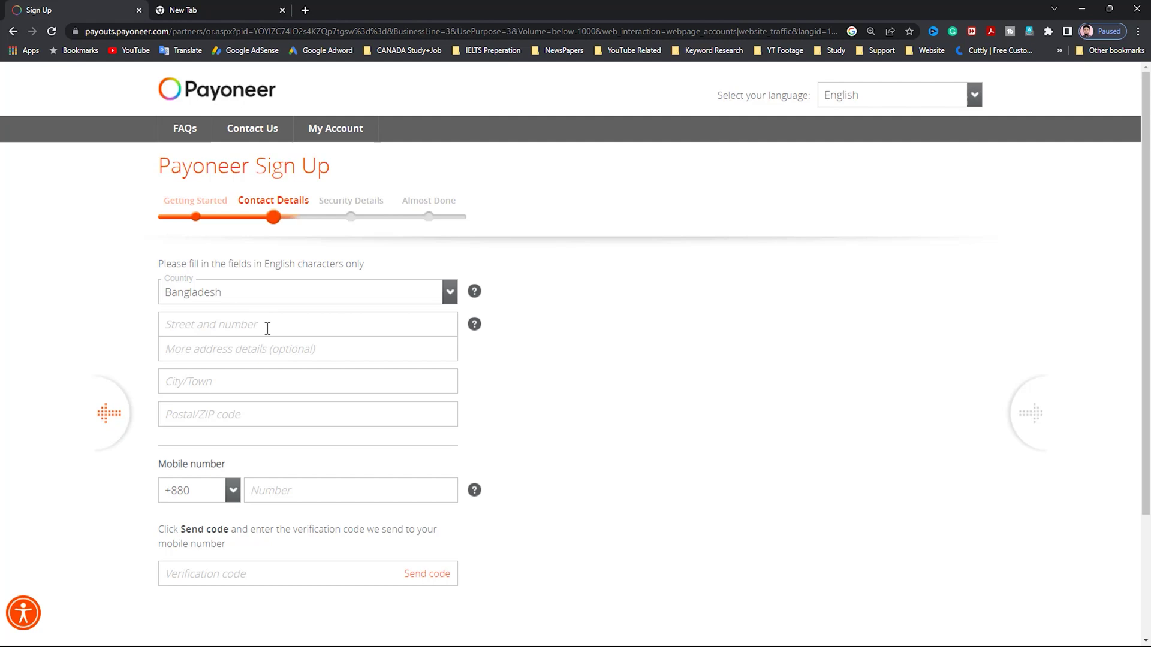
click(344, 322)
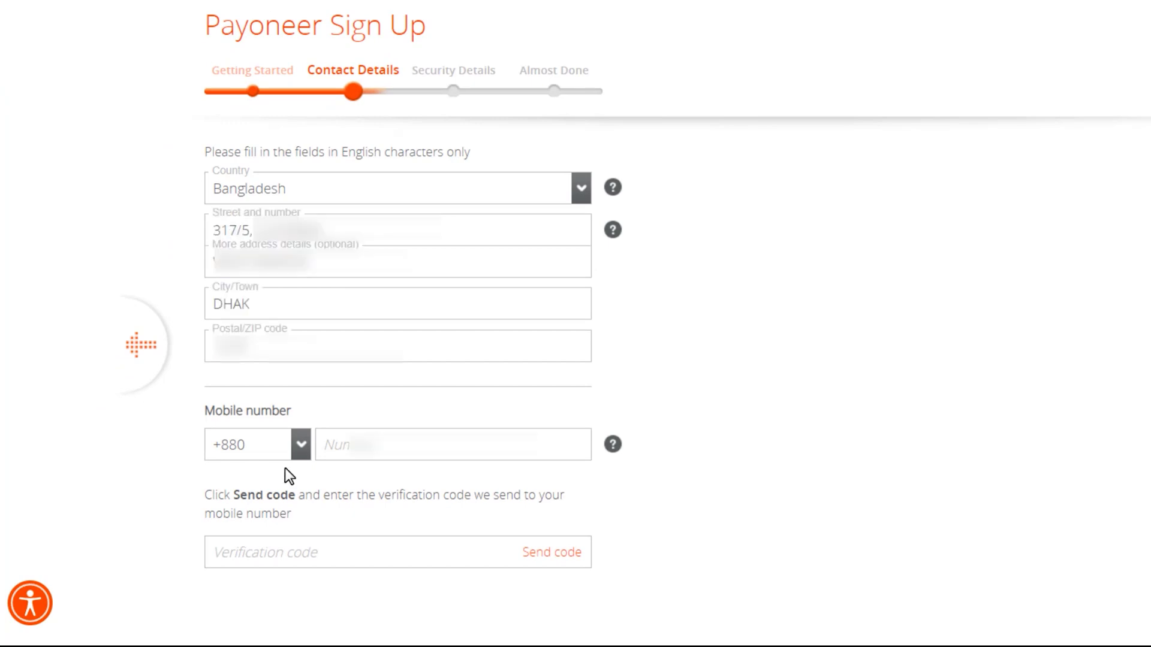
click(414, 442)
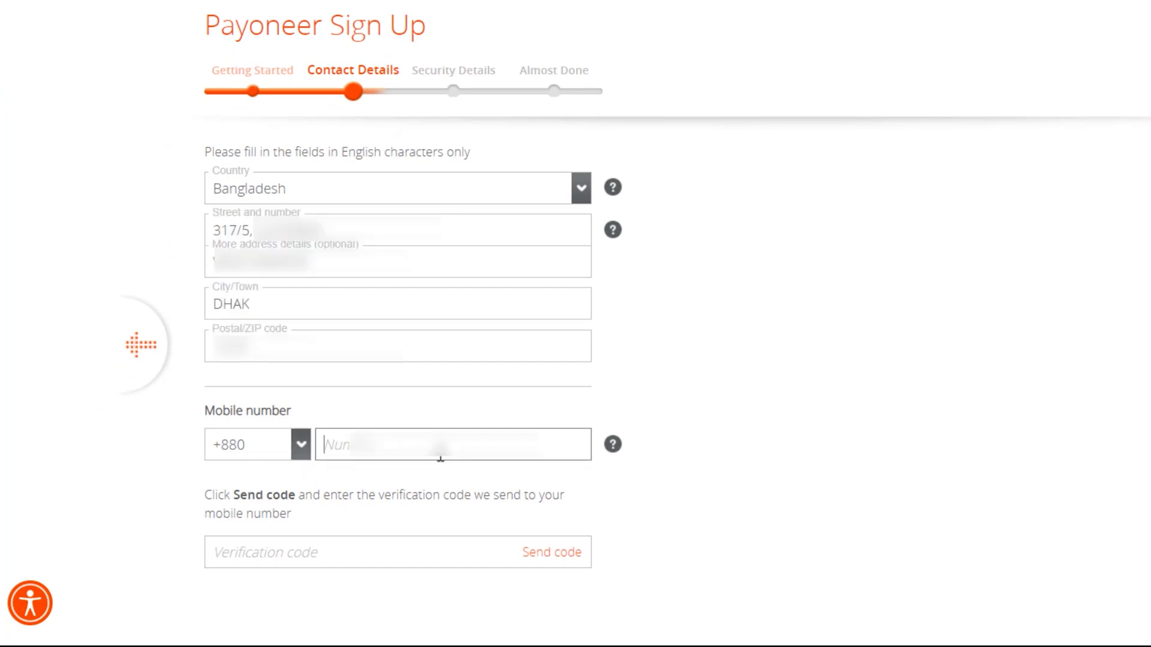
click(302, 445)
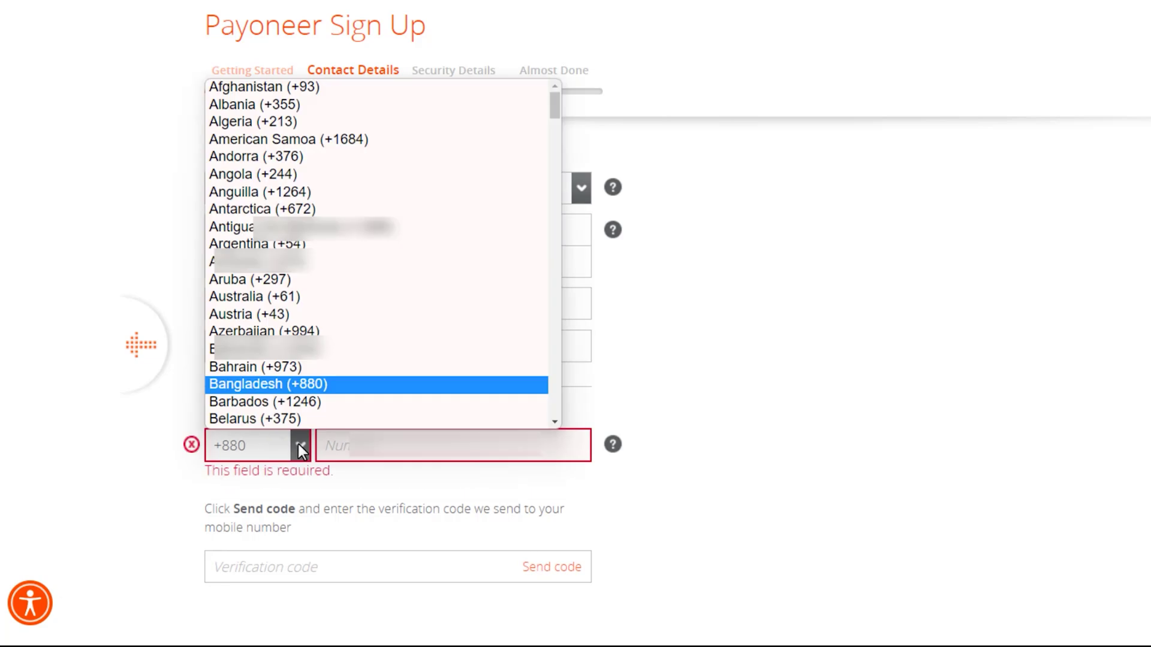
click(459, 454)
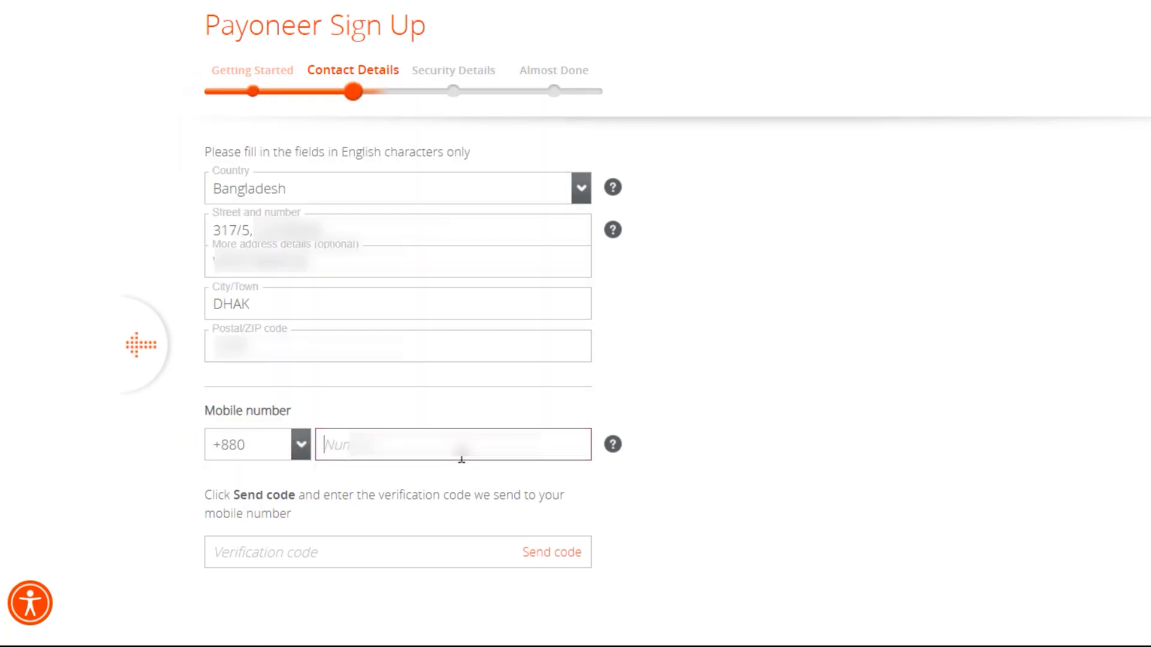
text(017)
click(761, 477)
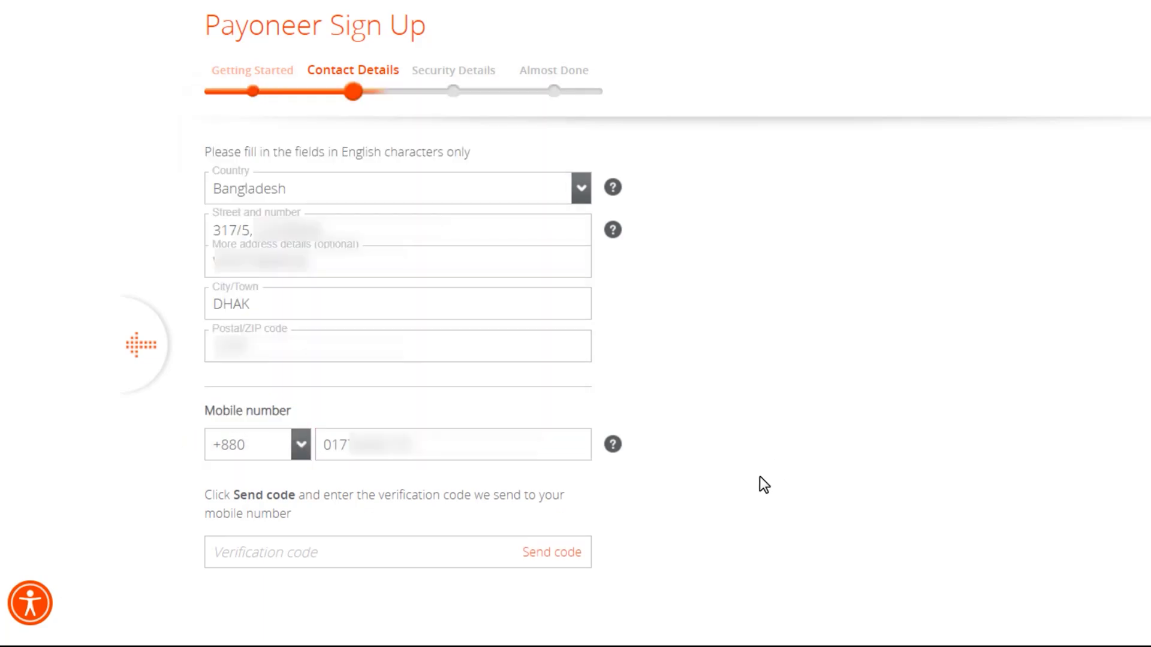
Step: Request the SMS verification code, enter it, and continue to Security Details
click(563, 555)
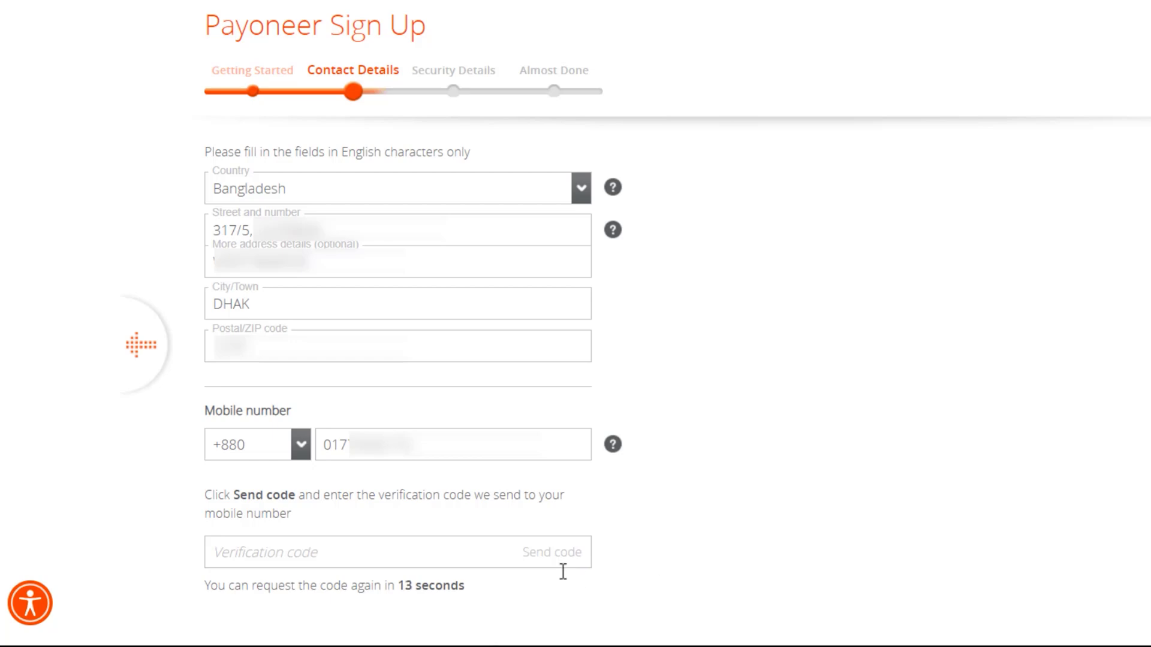
click(327, 548)
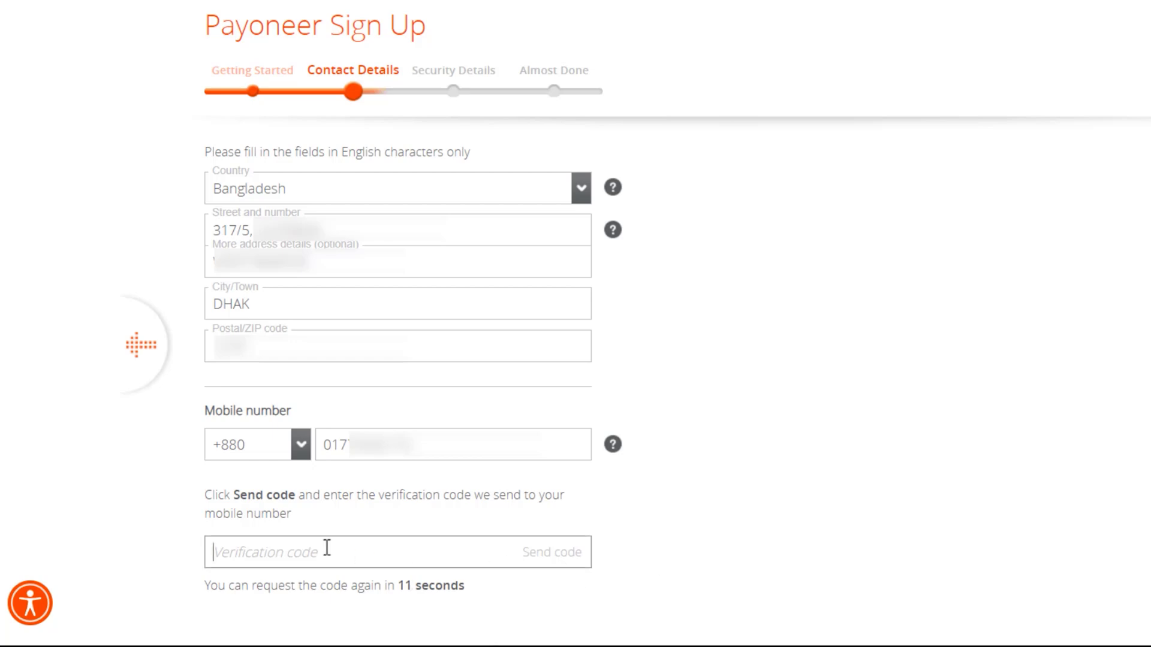
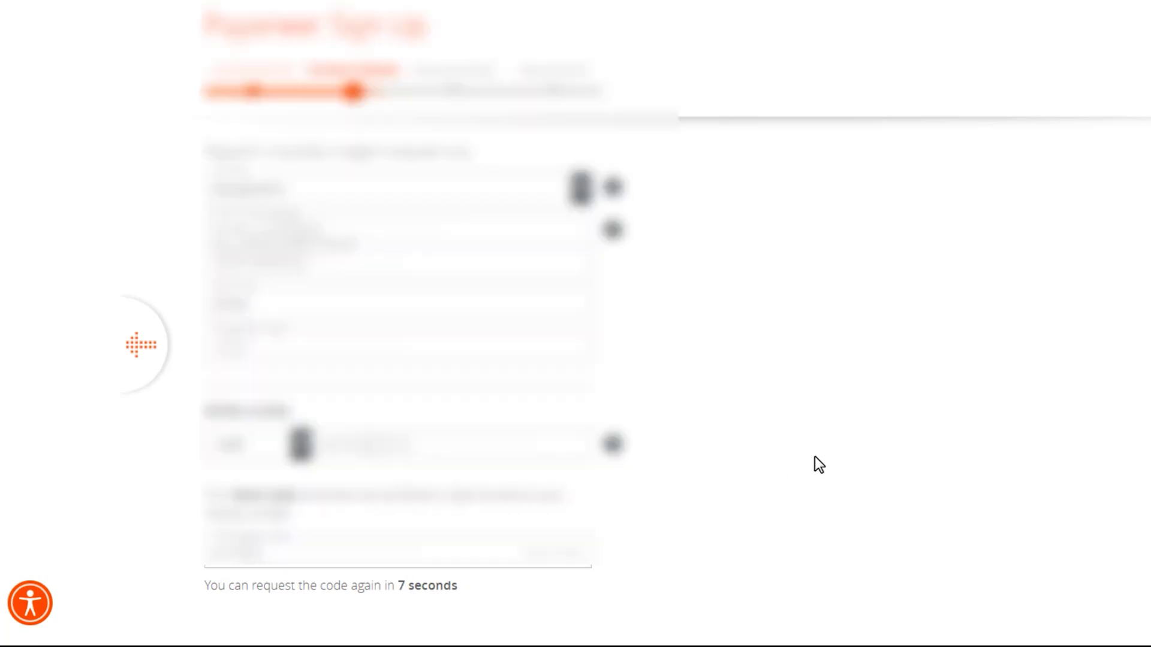
scroll(411, 494, down, 3)
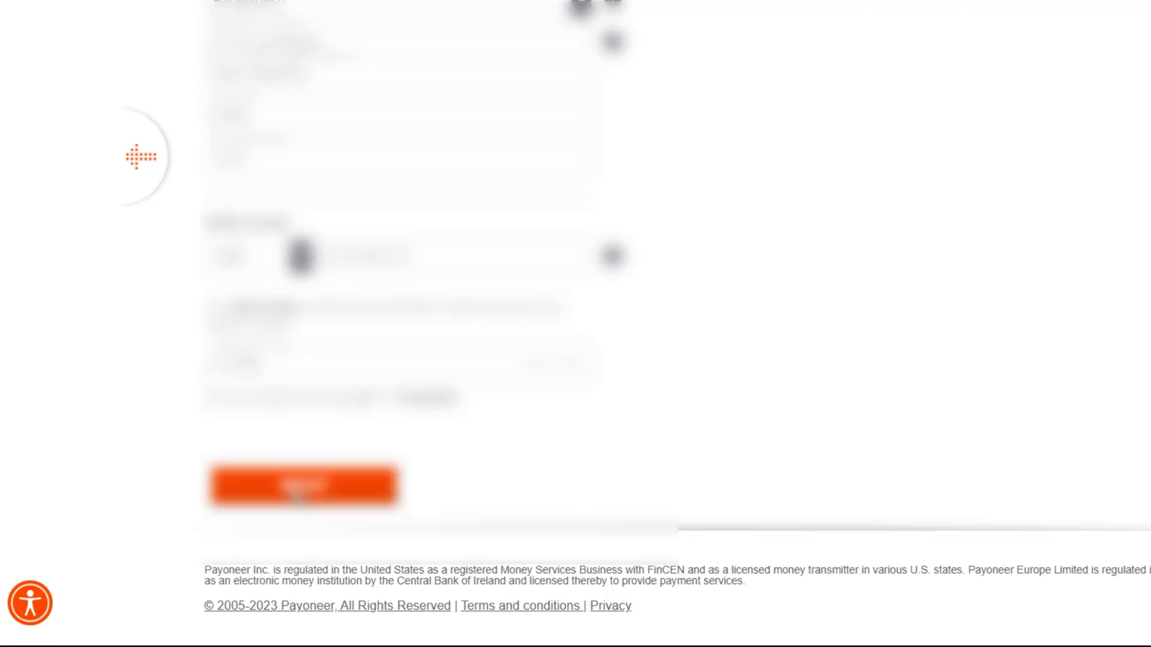
click(300, 487)
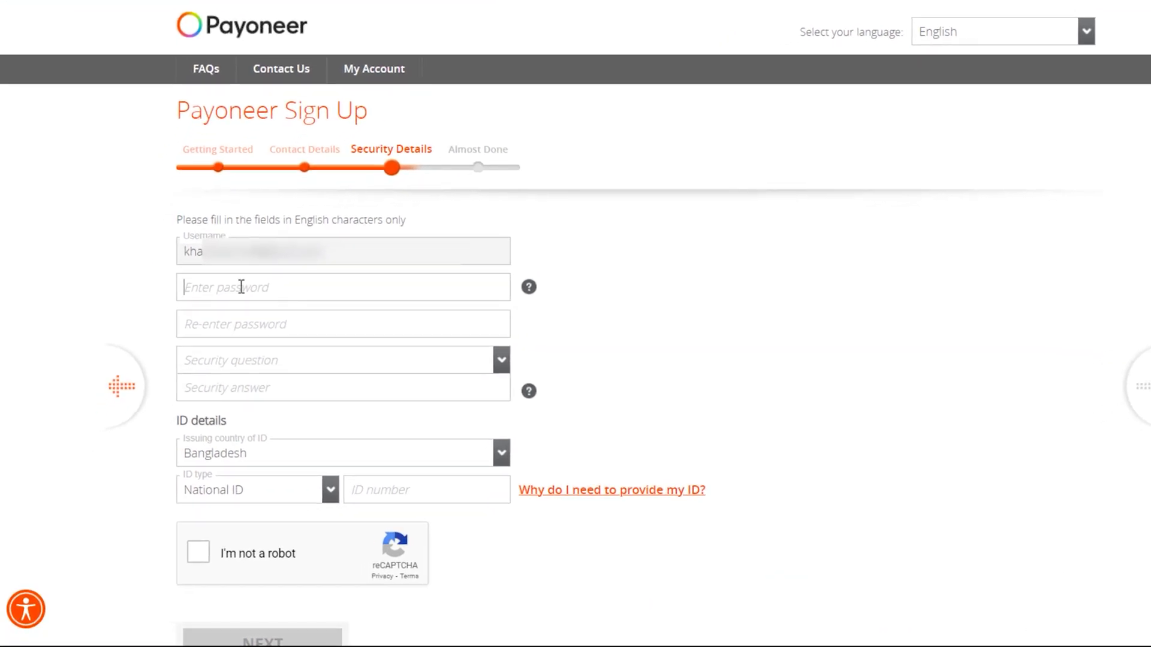
Step: Enter the password in both fields and answer the spouse meeting-year security question
click(241, 287)
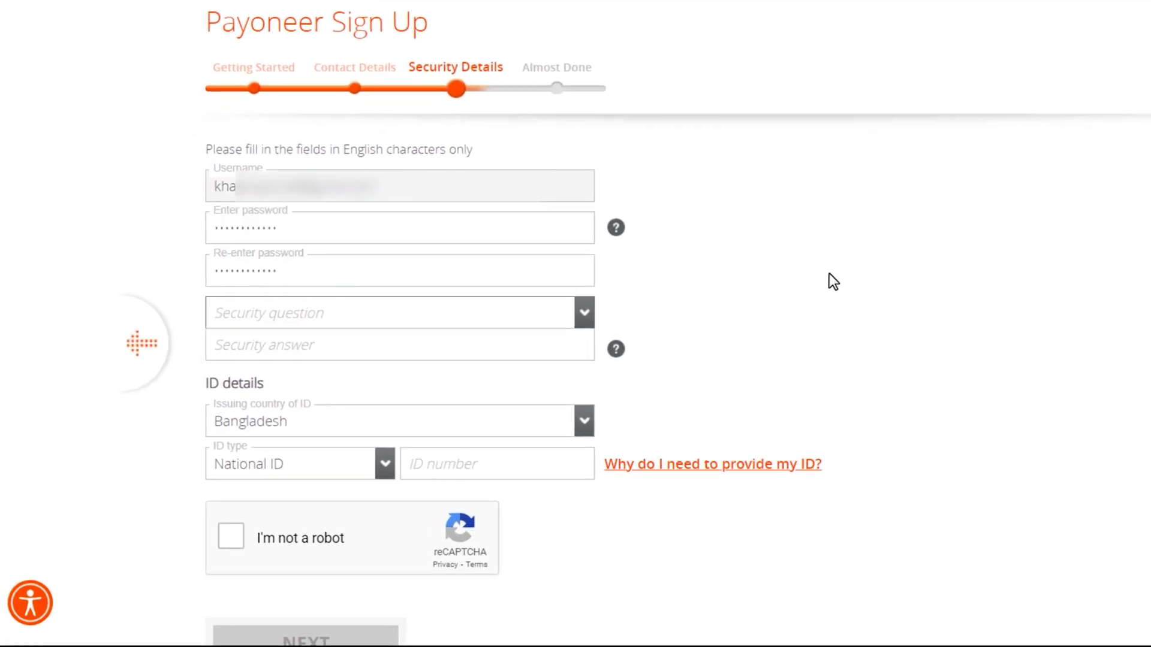
click(477, 241)
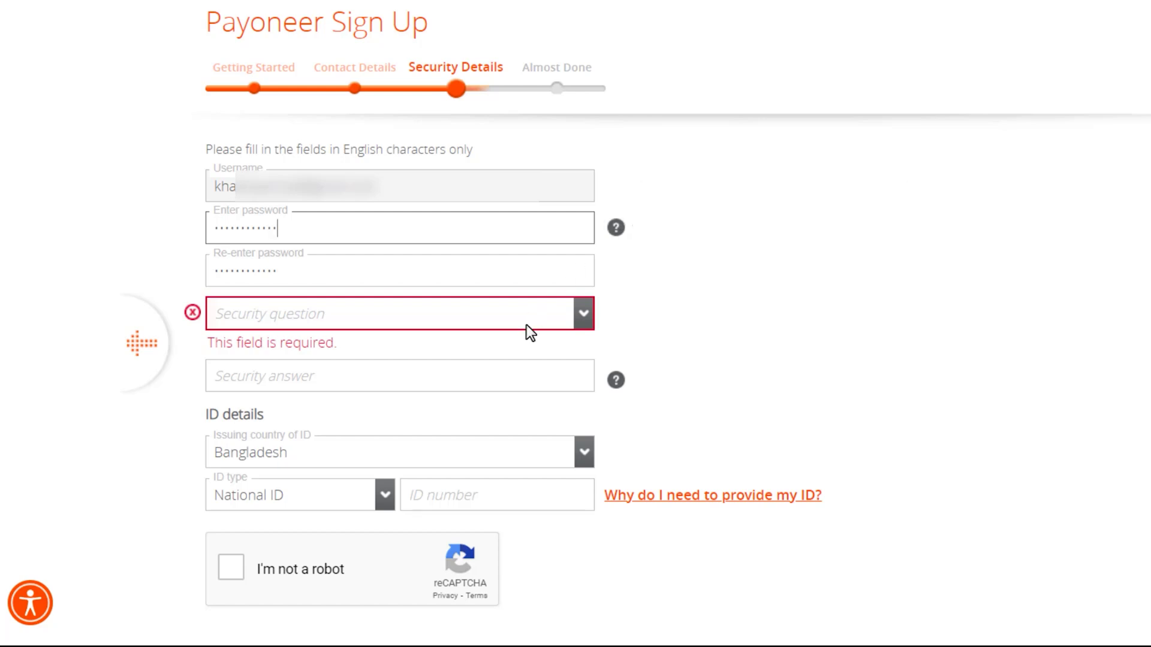
click(484, 318)
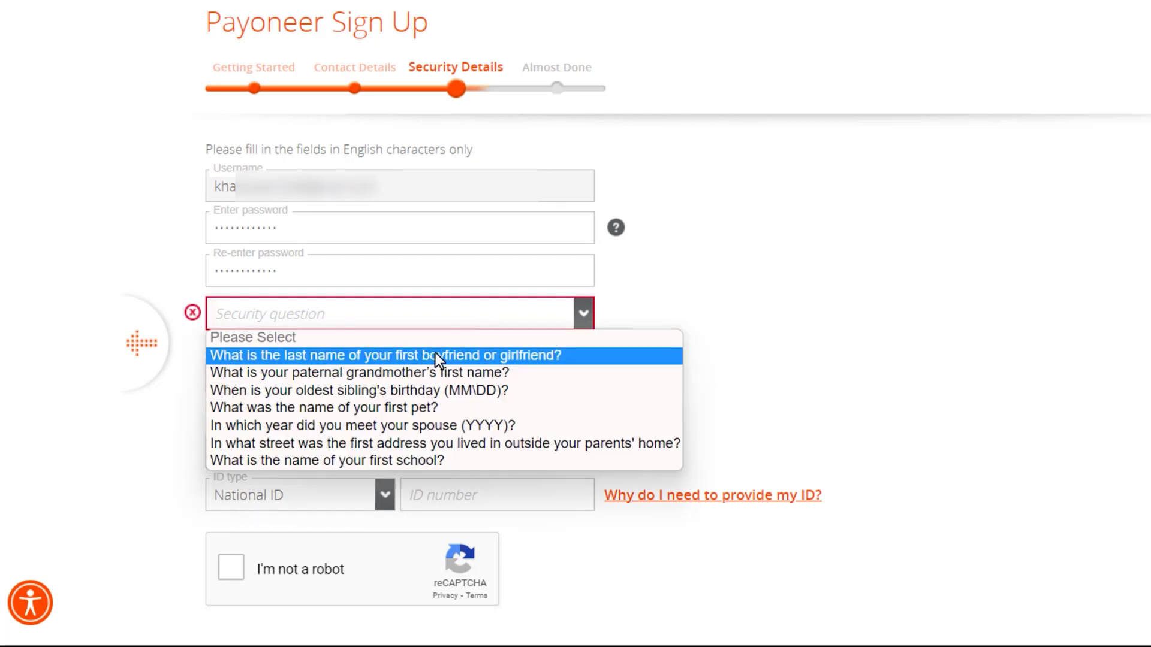
click(472, 357)
click(548, 314)
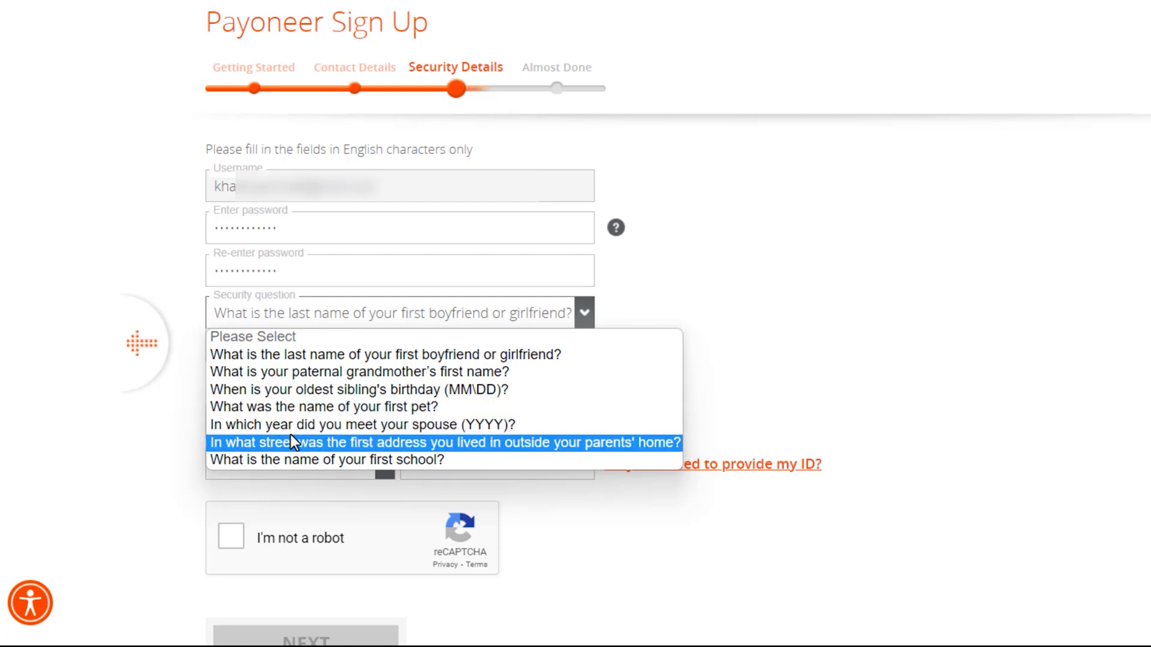
click(455, 425)
click(313, 351)
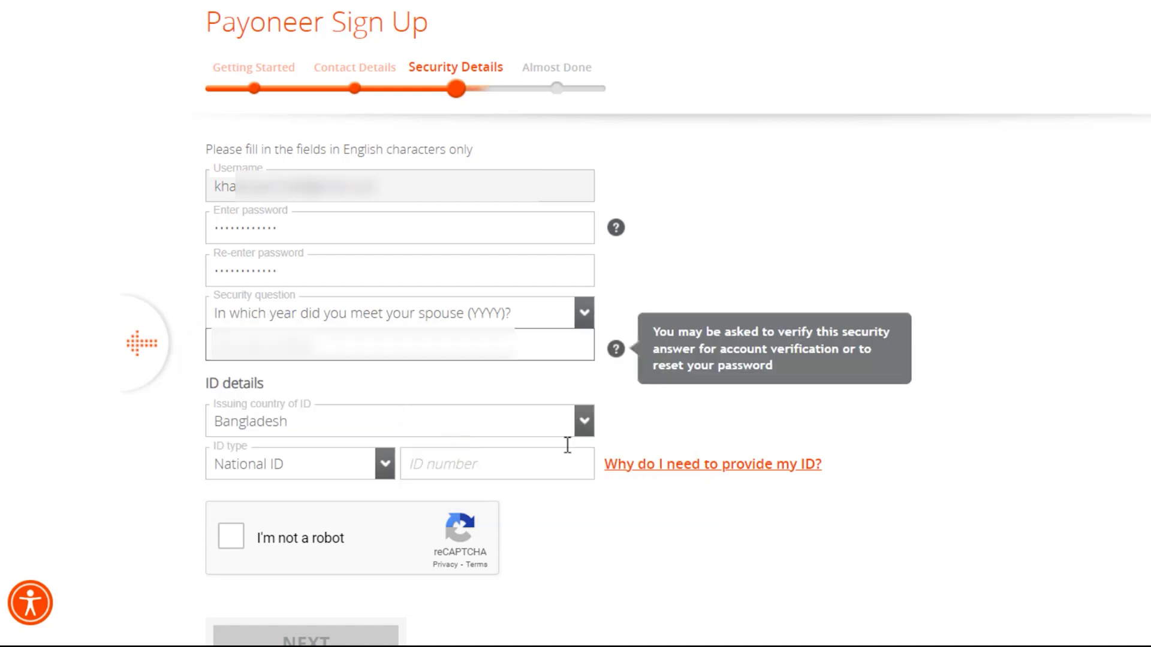
key(Tab)
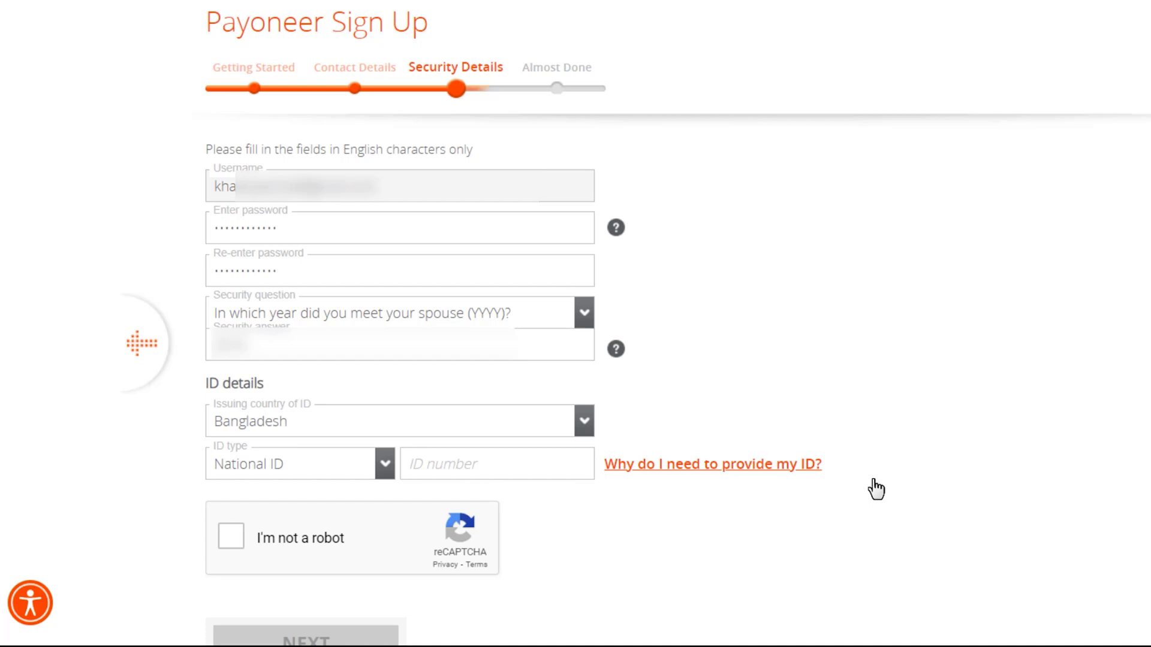
Step: Keep National ID as the ID type and paste in the national ID number
click(380, 462)
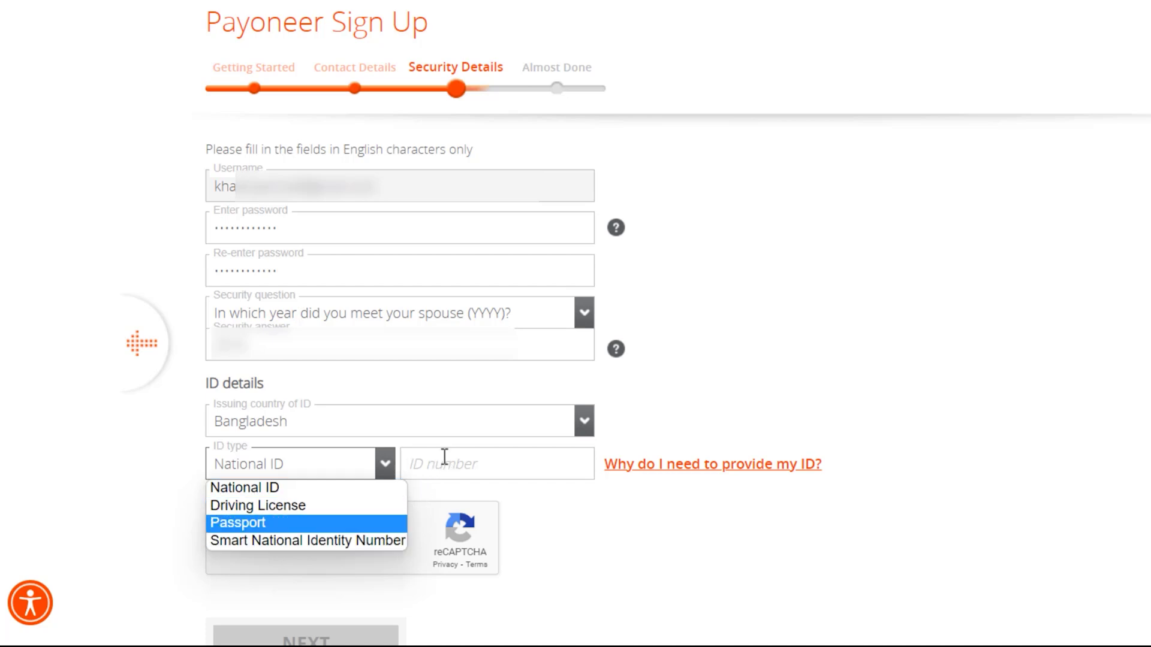
click(901, 548)
scroll(703, 524, down, 1)
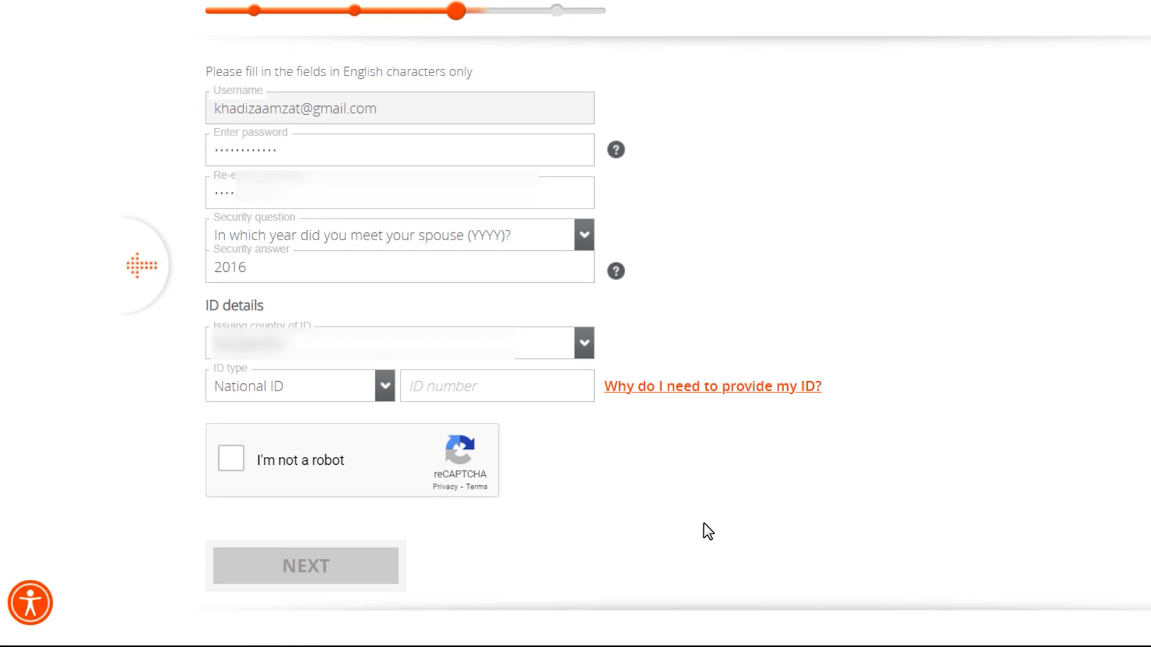
scroll(703, 524, up, 1)
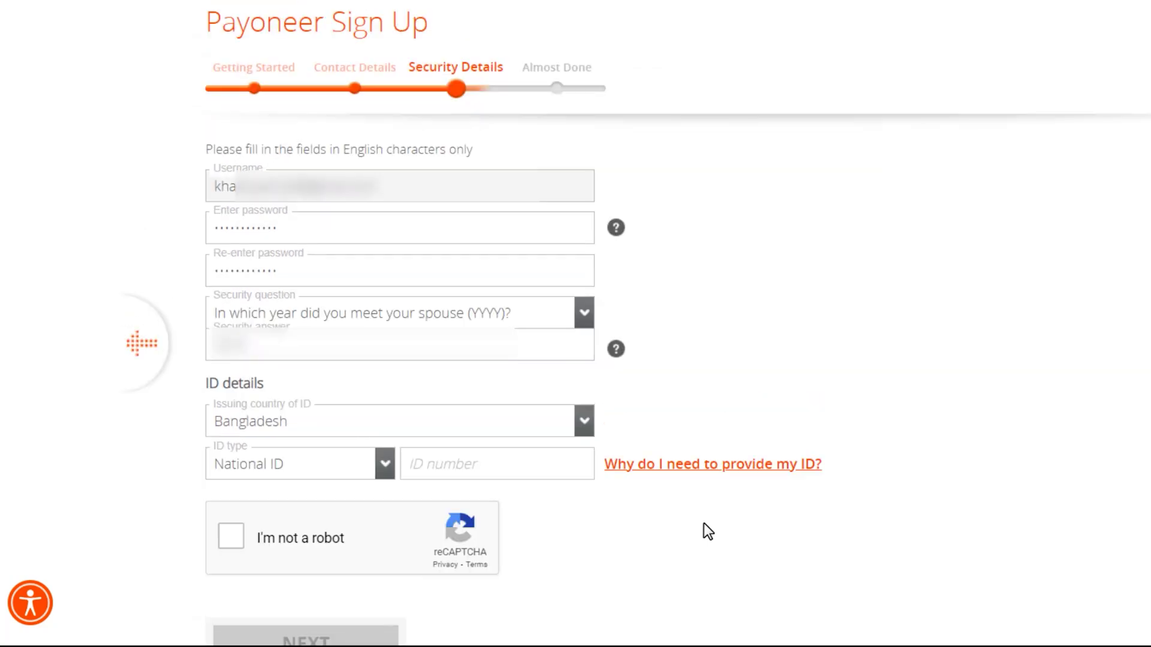
click(480, 473)
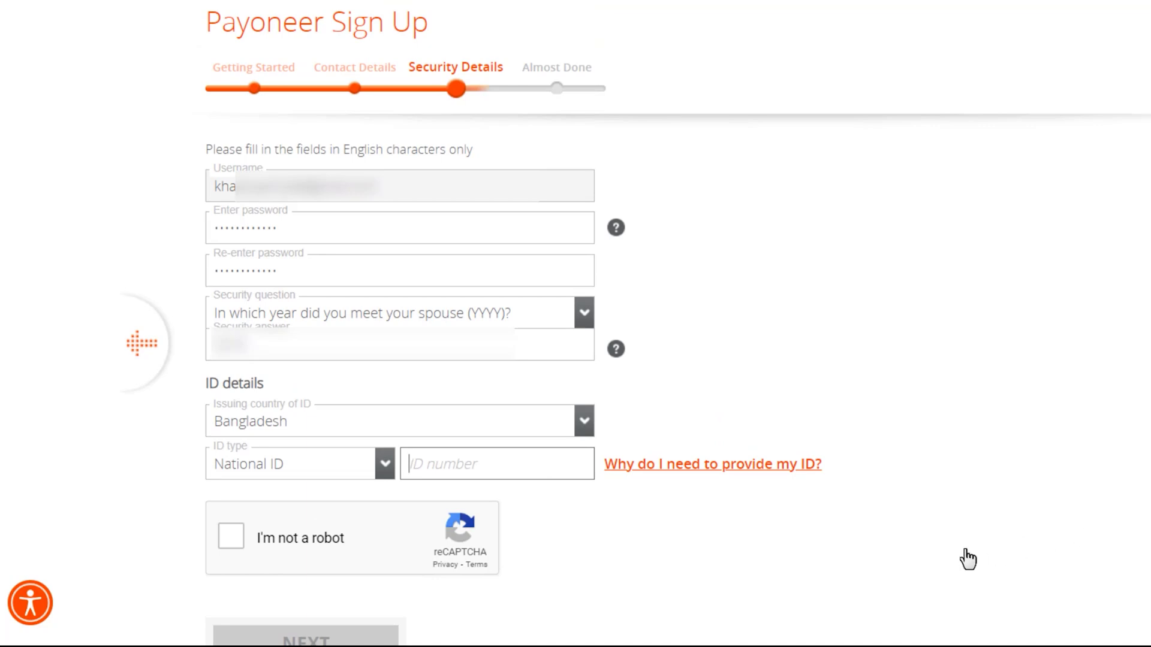
key(ctrl+v)
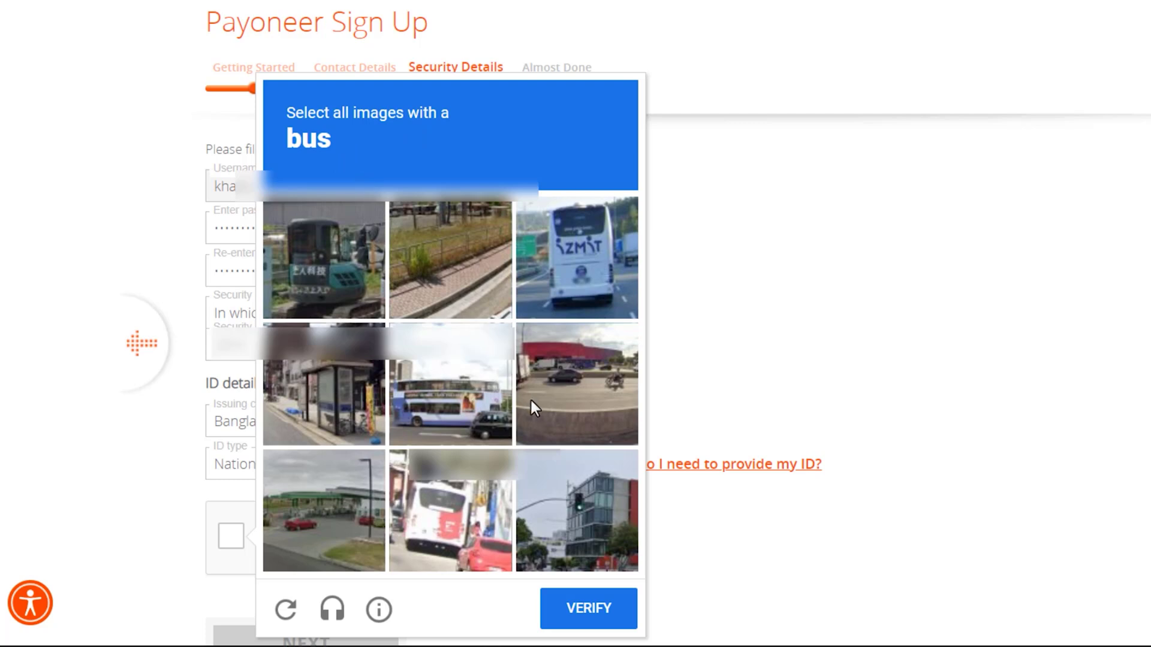
Step: Mark the three bus images to pass verification, then submit the security details
click(596, 267)
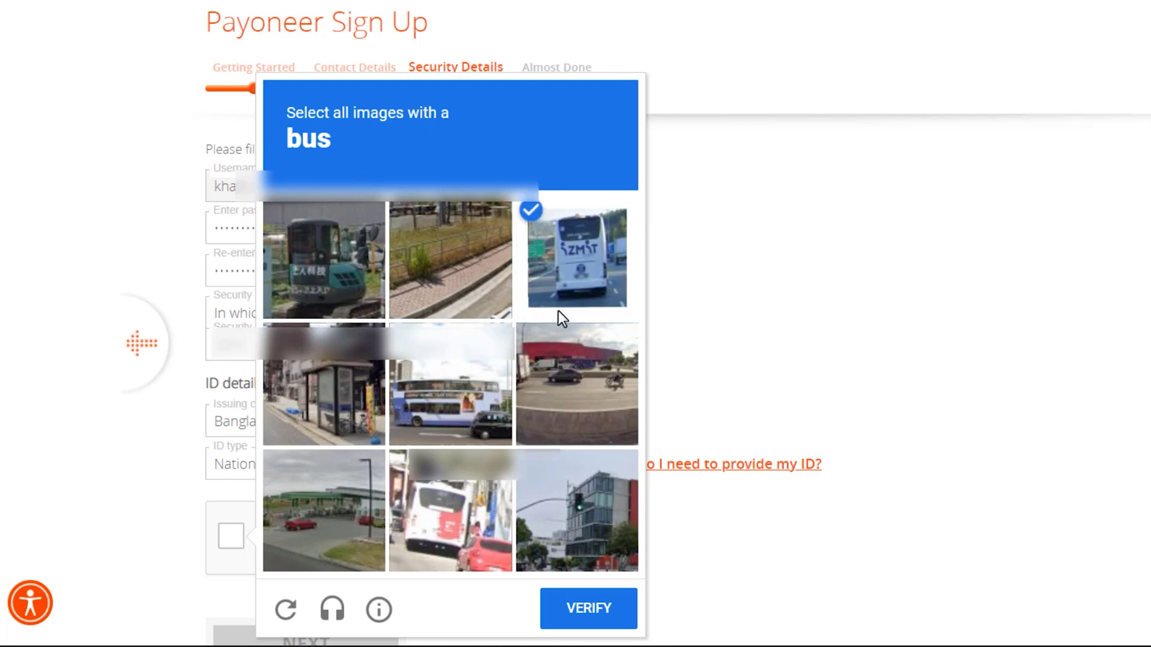
click(469, 413)
click(508, 532)
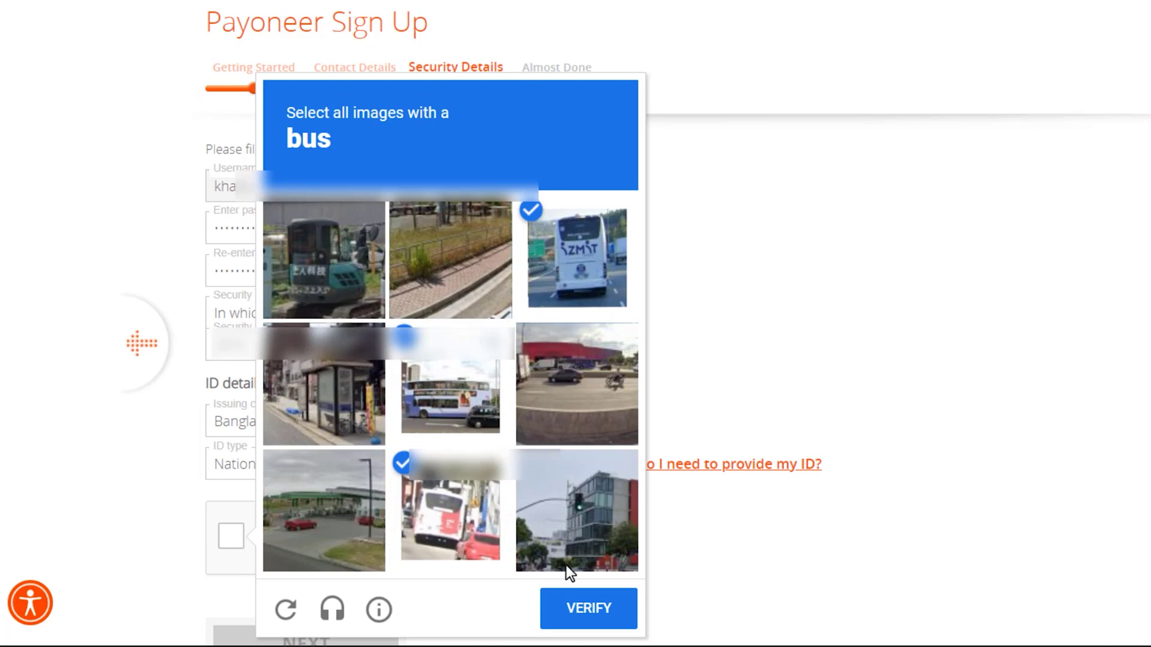
click(599, 609)
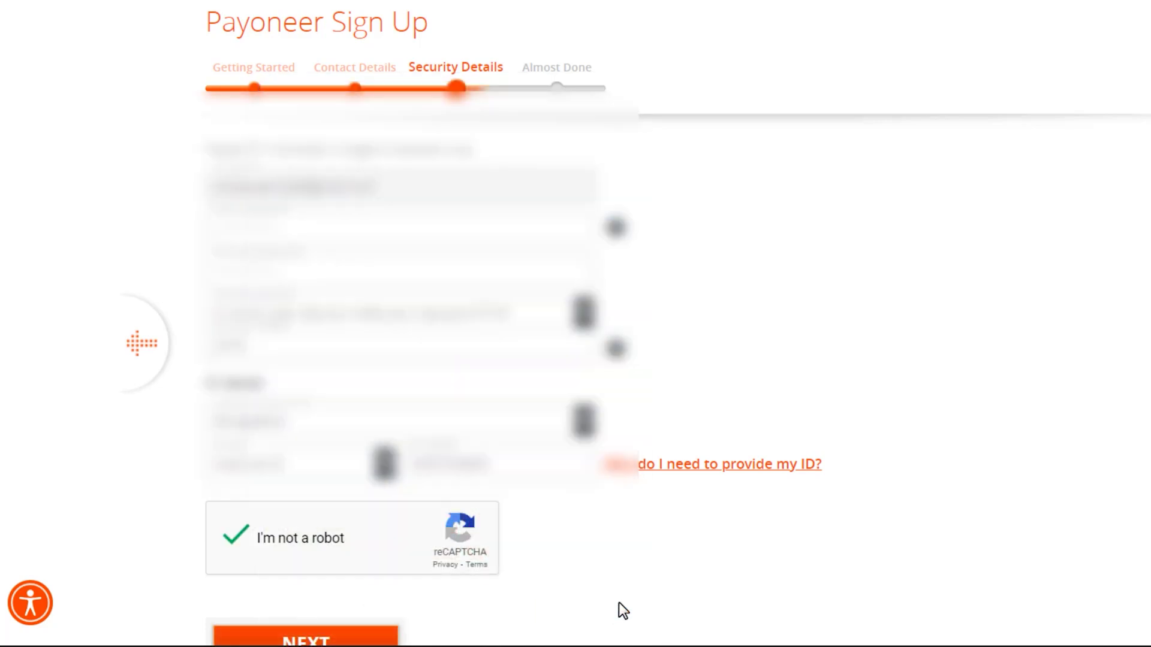
scroll(575, 324, down, 1)
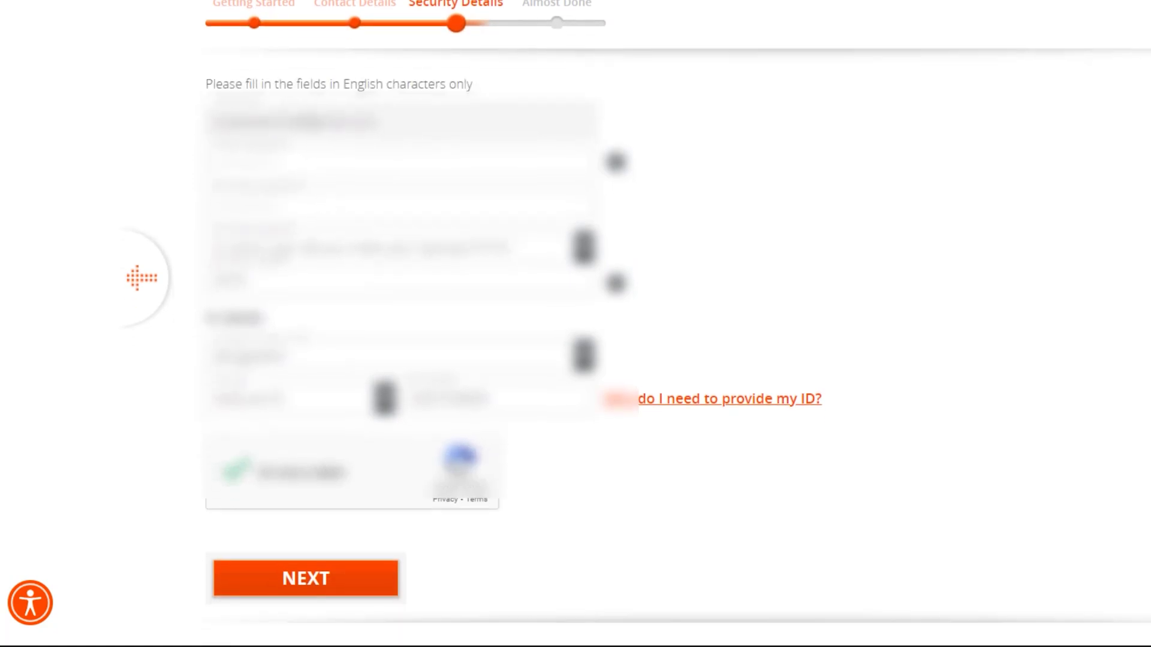
click(329, 591)
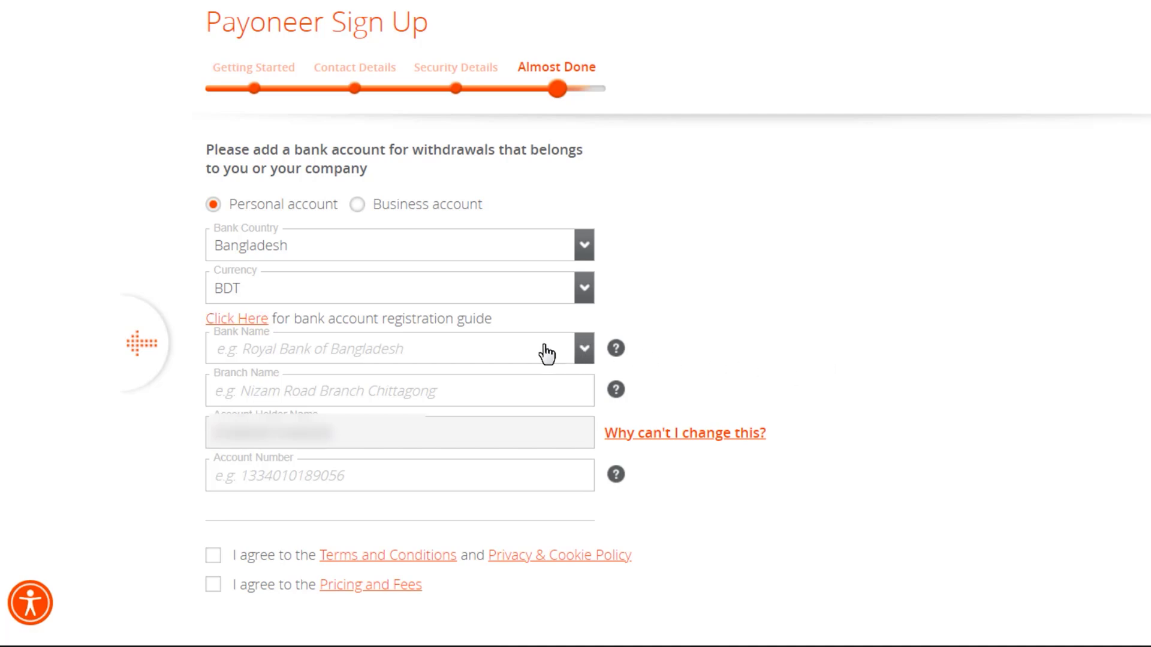
Step: Search 'ISL' and pick ISLAMI BANK BANGLADESH LTD as the bank
click(524, 352)
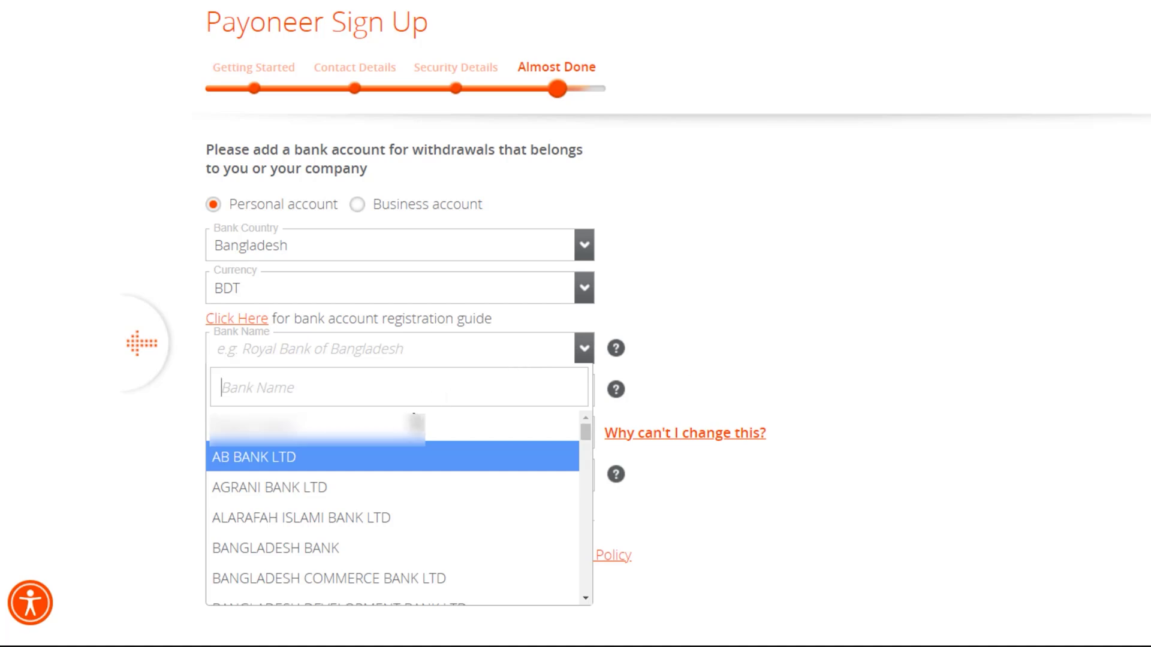
text(ISLA)
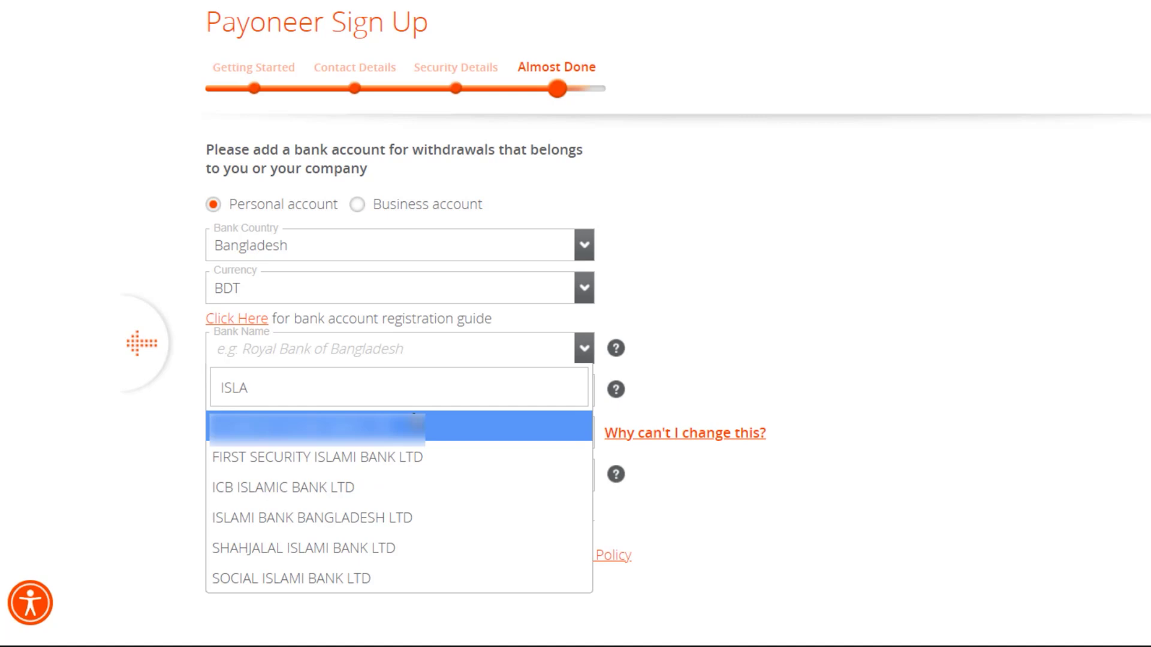
click(341, 519)
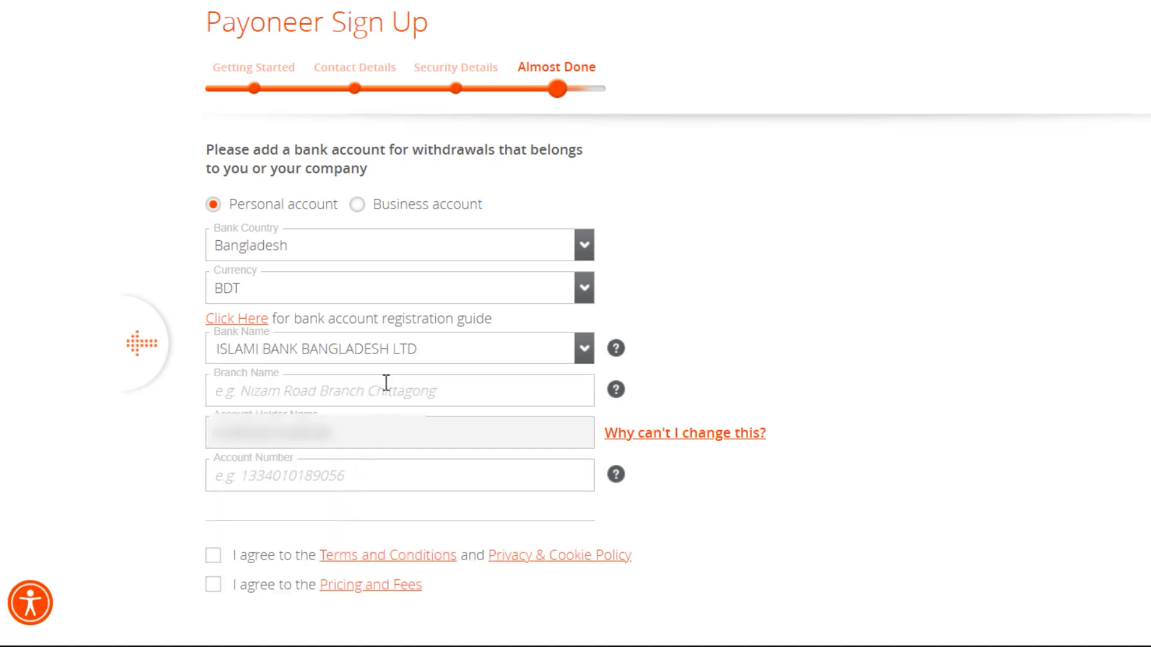
Step: Fill in the branch and account number, and accept the Terms and Pricing and Fees agreements
click(350, 388)
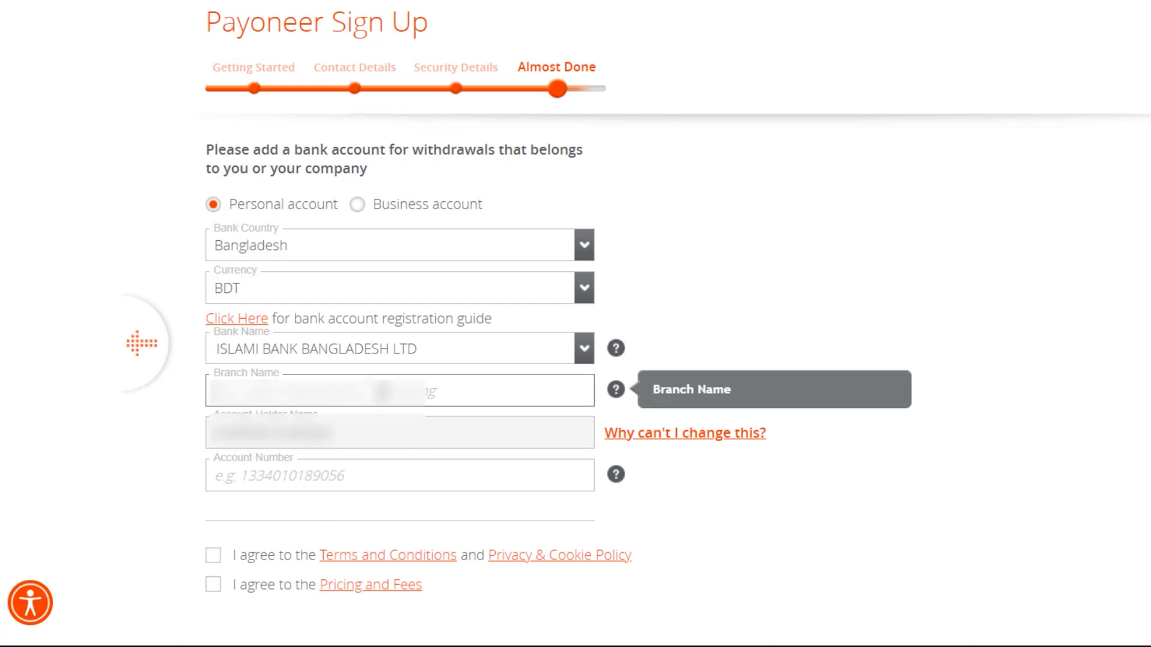
key(Tab)
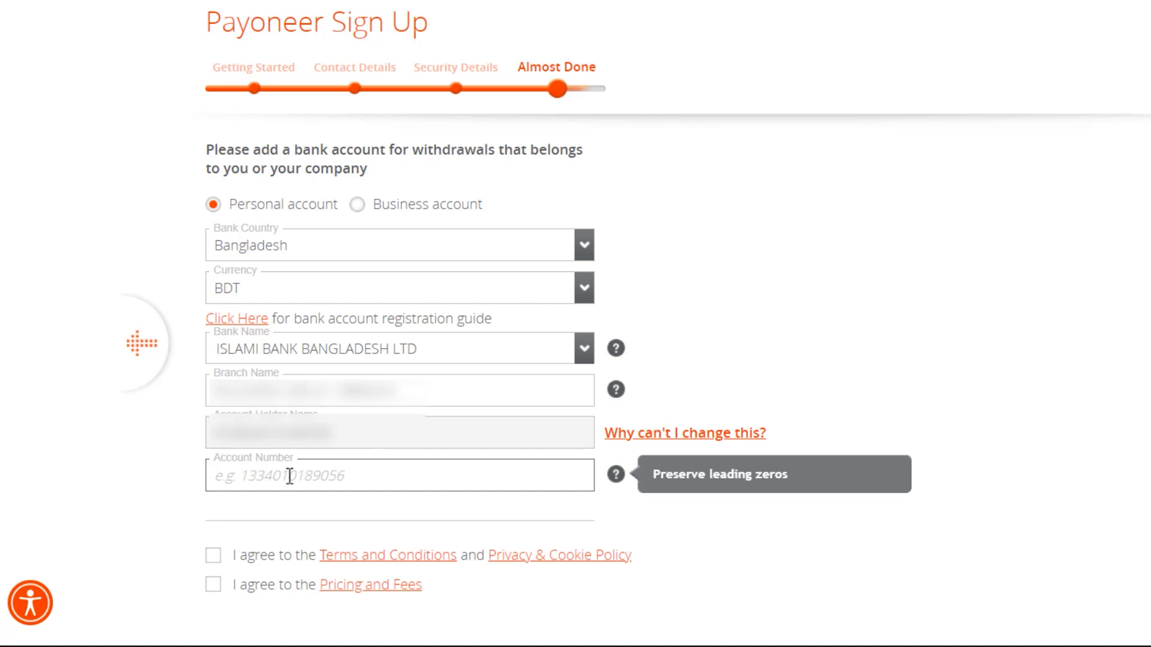
mouse_move(971, 644)
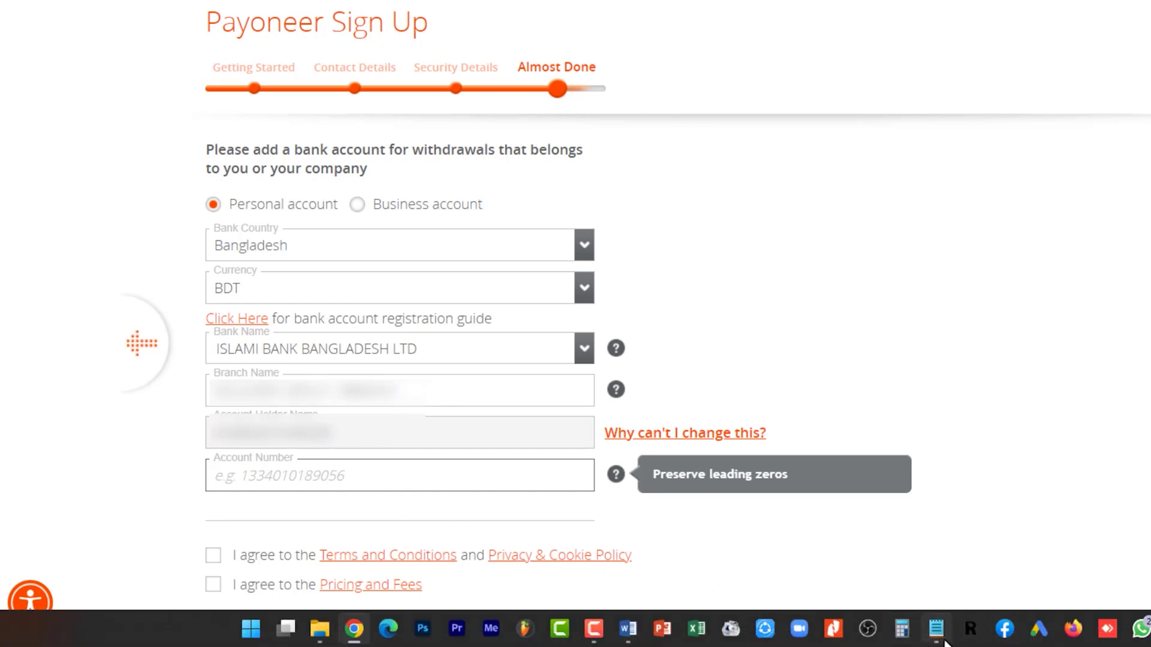
key(ctrl+v)
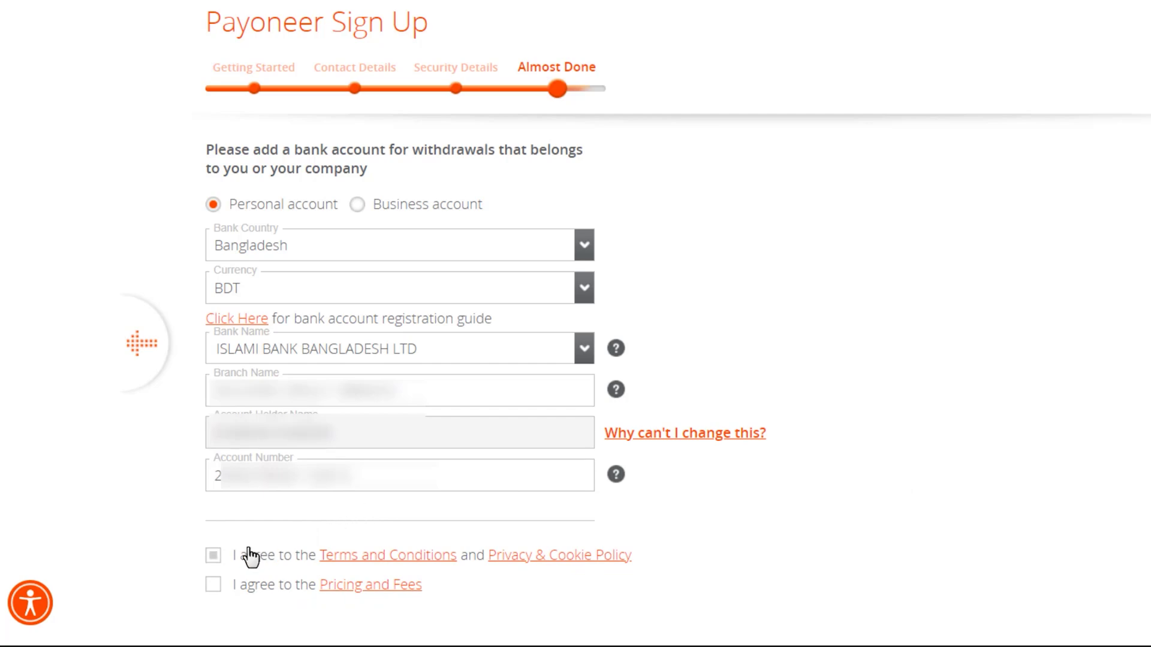
click(216, 557)
click(213, 586)
Step: Keep BDT as the account currency and submit the bank details
click(292, 286)
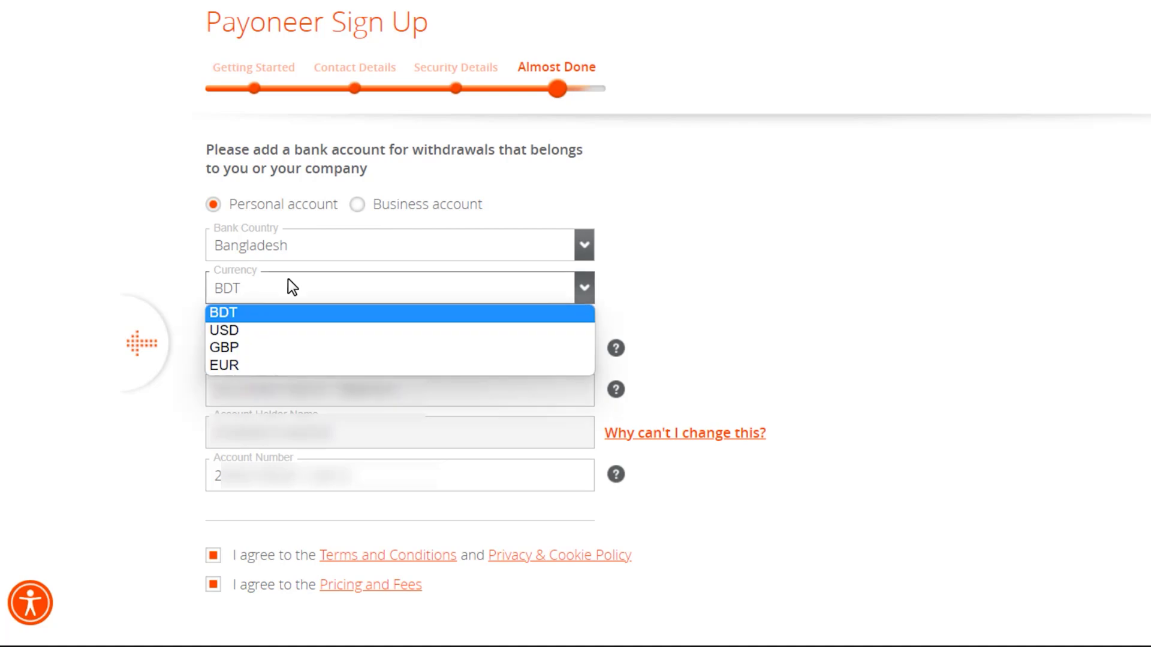
key(Down)
key(Down)
key(Up)
key(Up)
click(158, 224)
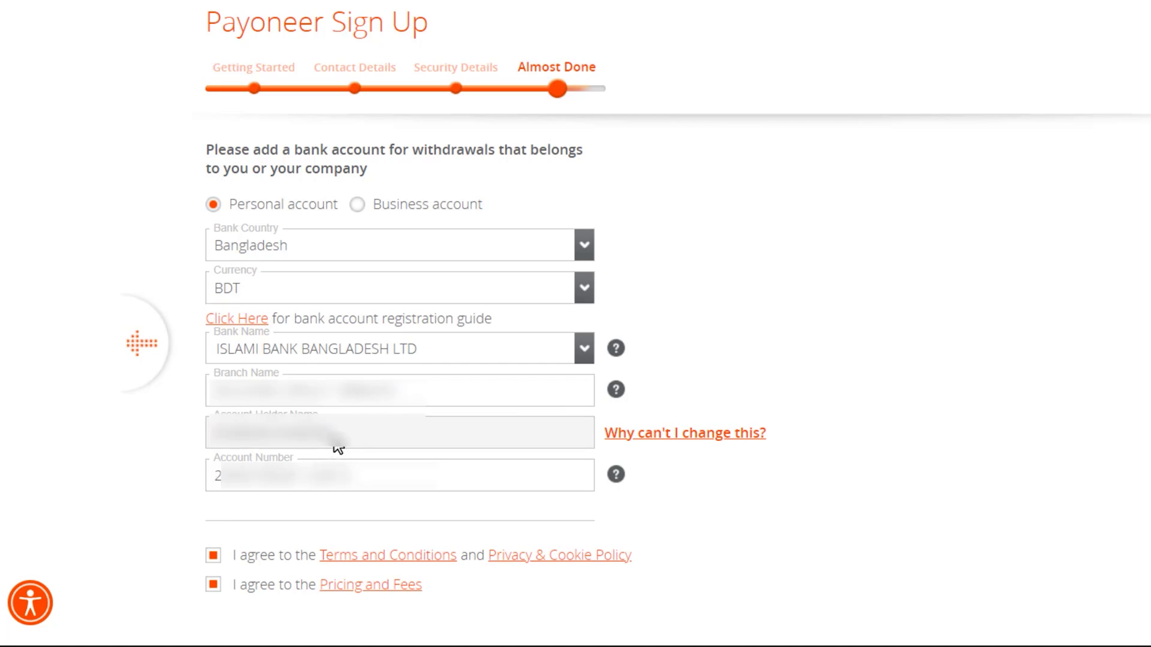
scroll(327, 454, down, 3)
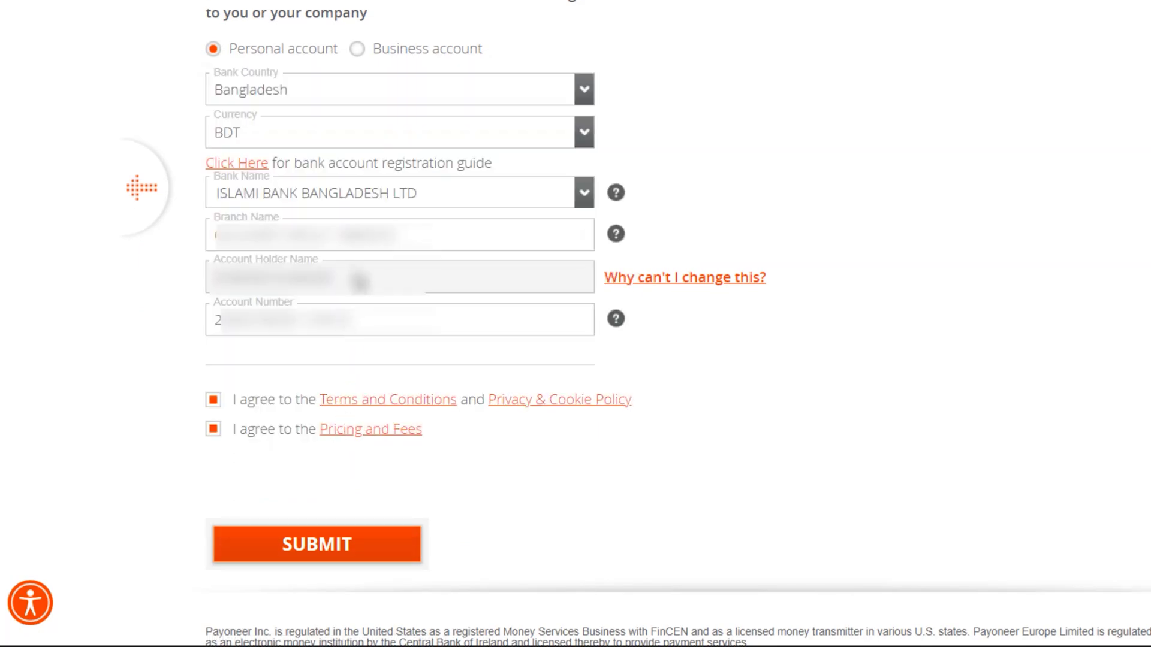
scroll(257, 177, up, 3)
scroll(256, 177, down, 1)
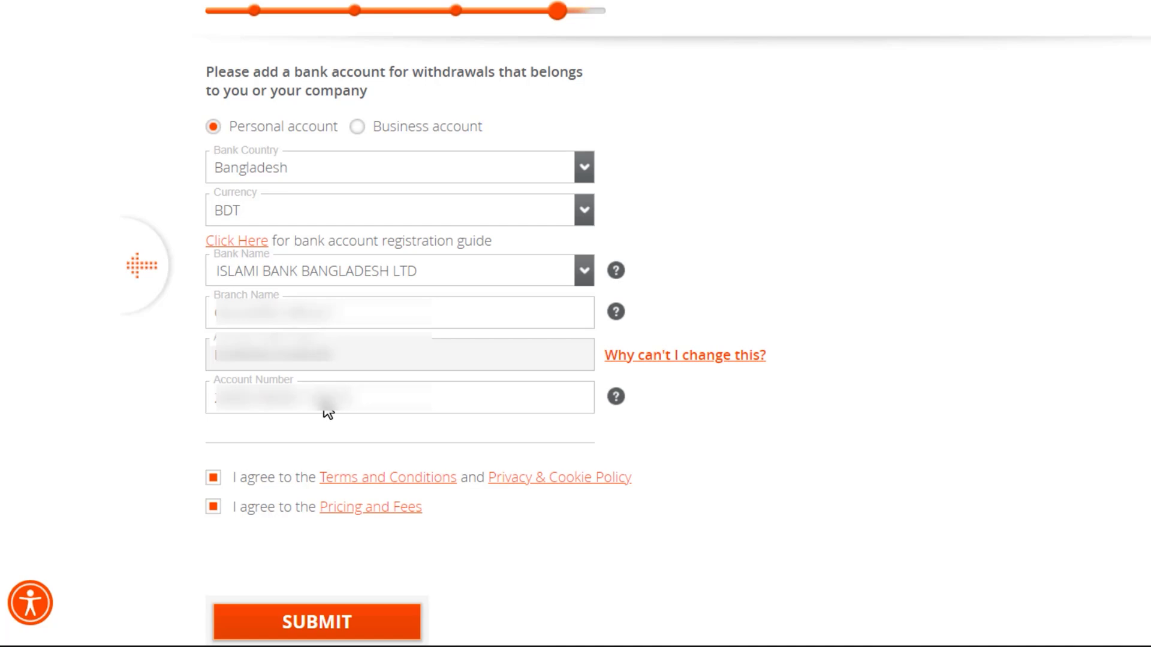
click(342, 621)
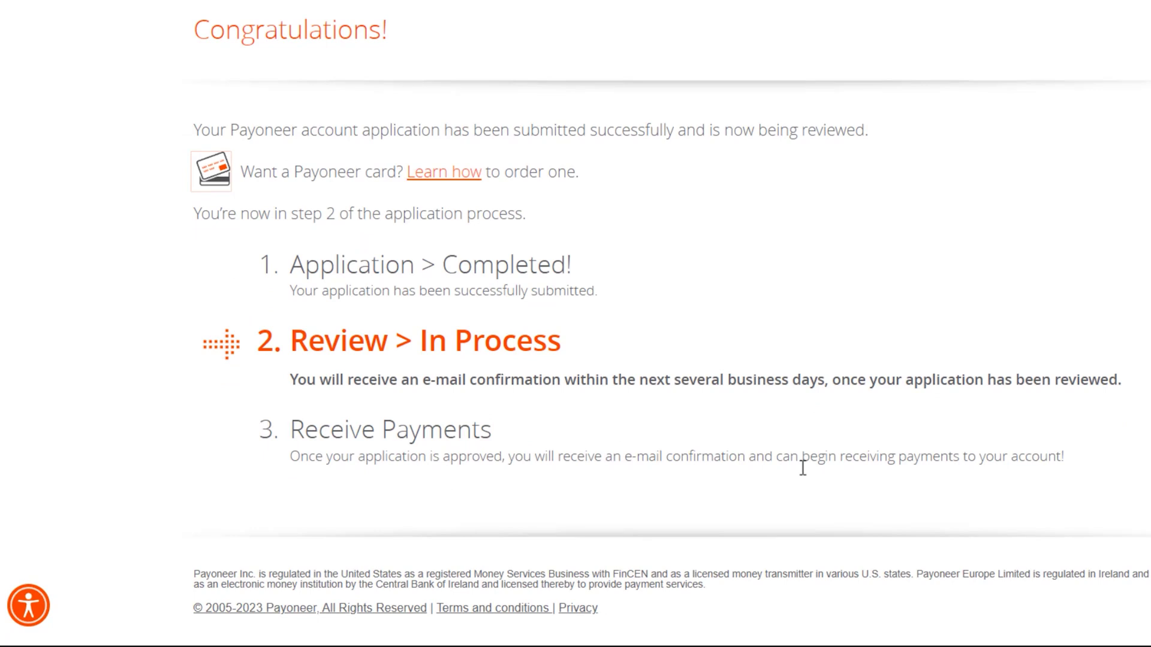
Step: Open the 'Learn how' Payoneer card help link from the Congratulations page in a new tab
scroll(803, 468, up, 1)
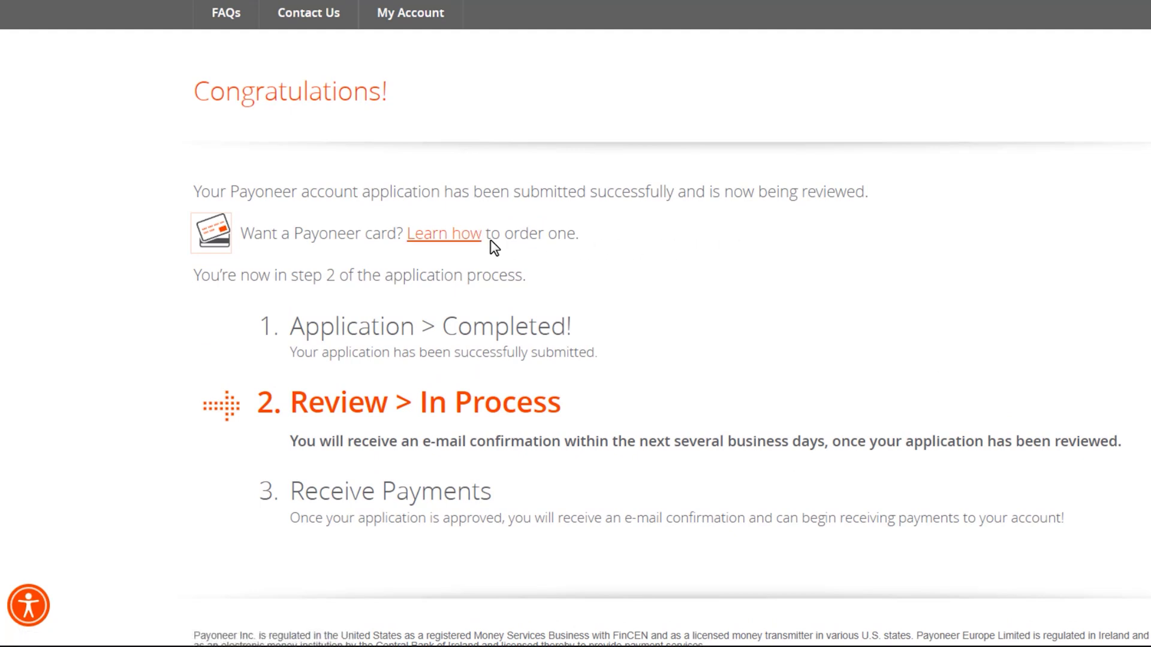
right_click(456, 240)
click(506, 255)
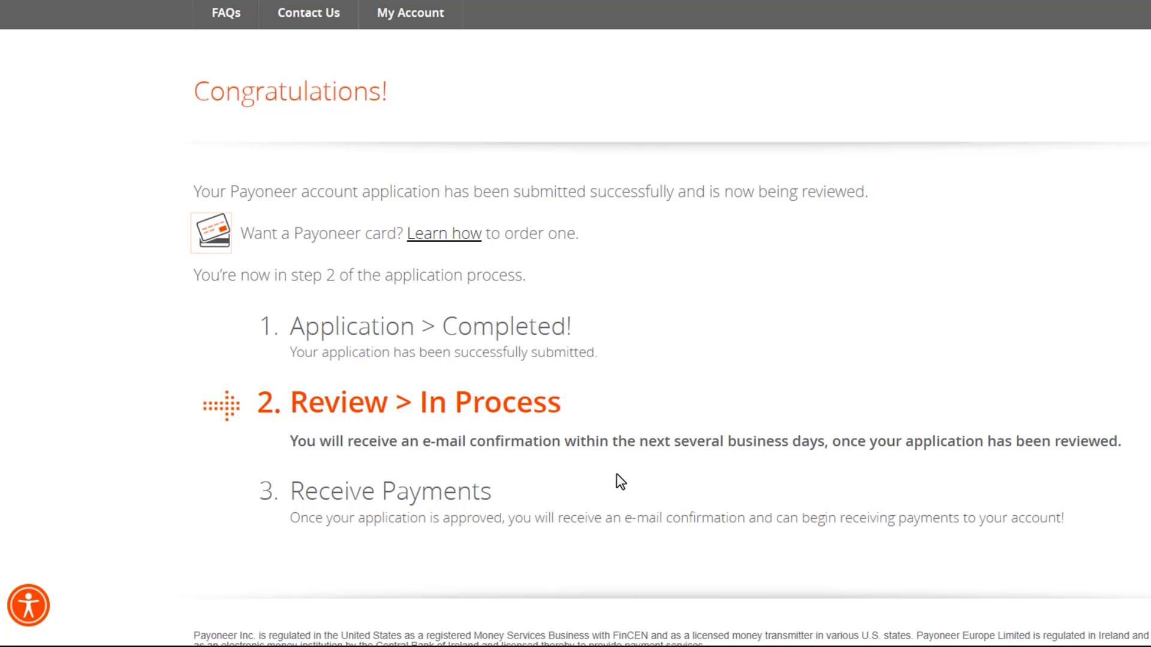
scroll(617, 475, down, 1)
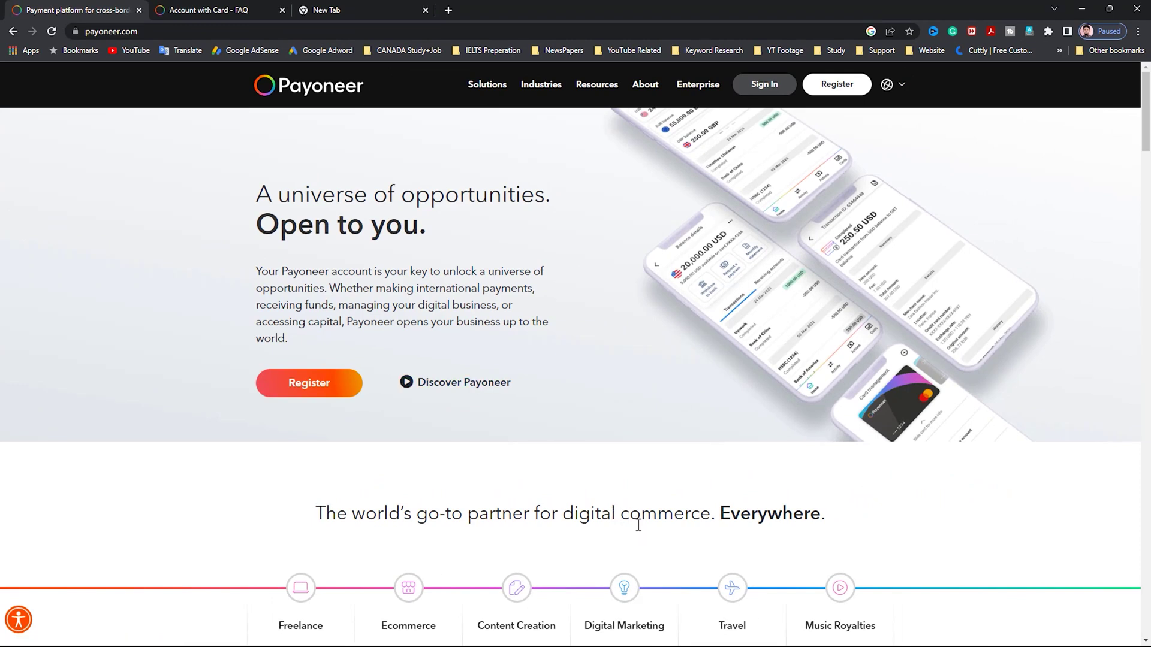
Step: Switch to the 'Account with Card - FAQ' tab, close the original Payoneer tab, and read the FAQ
click(239, 7)
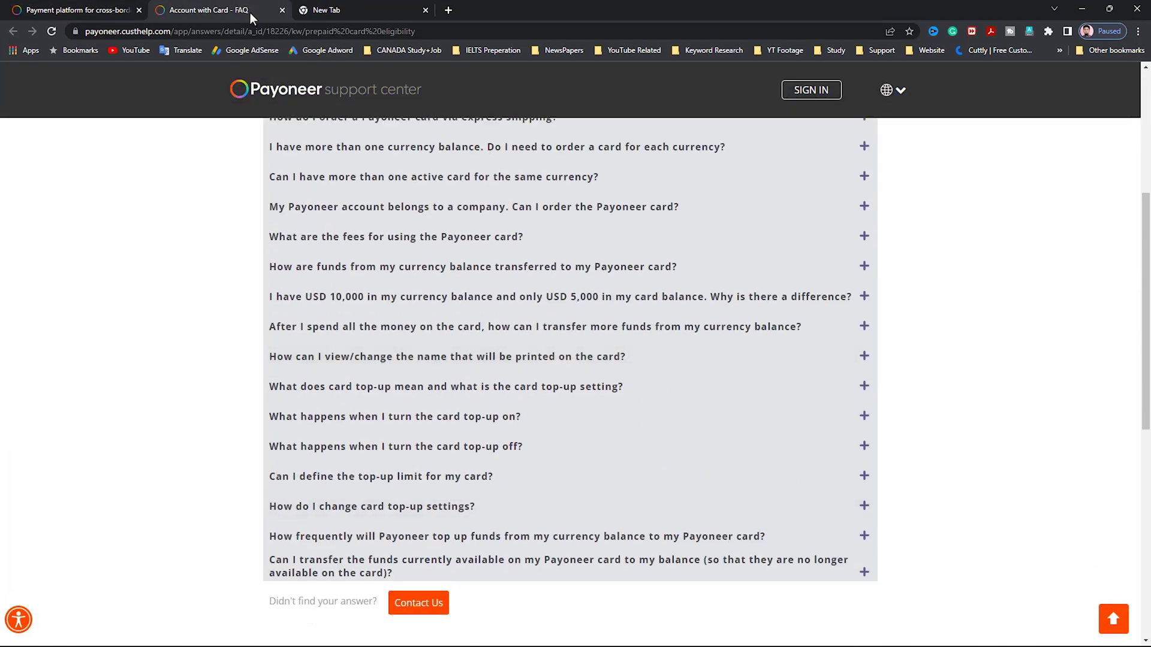
scroll(857, 634, up, 6)
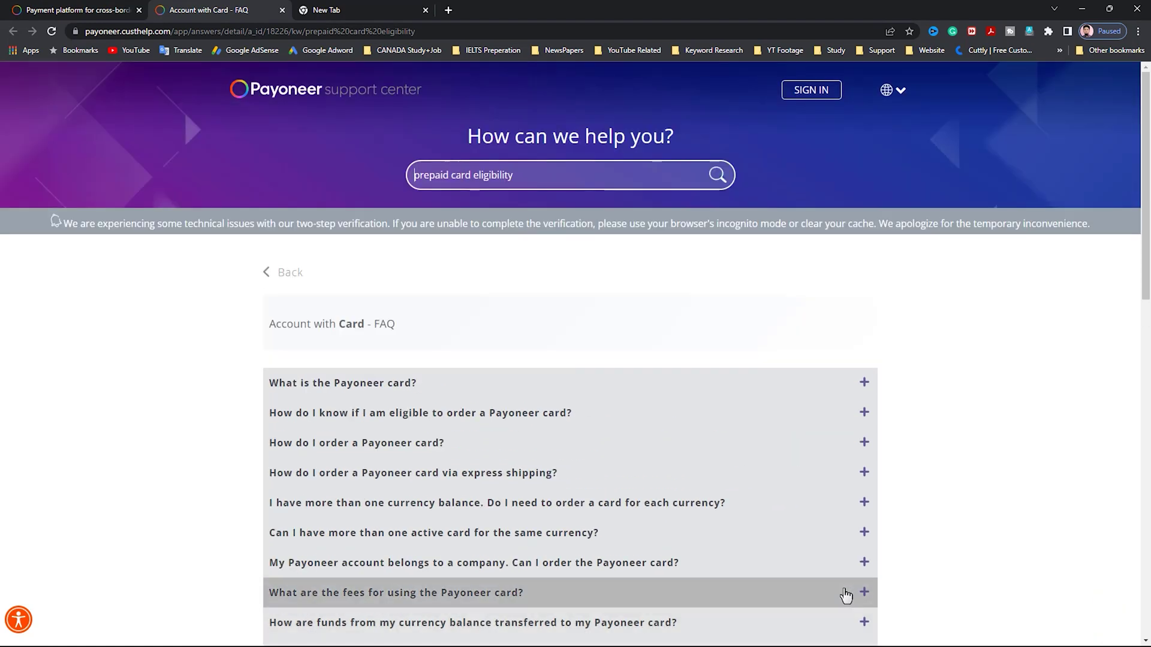
click(139, 10)
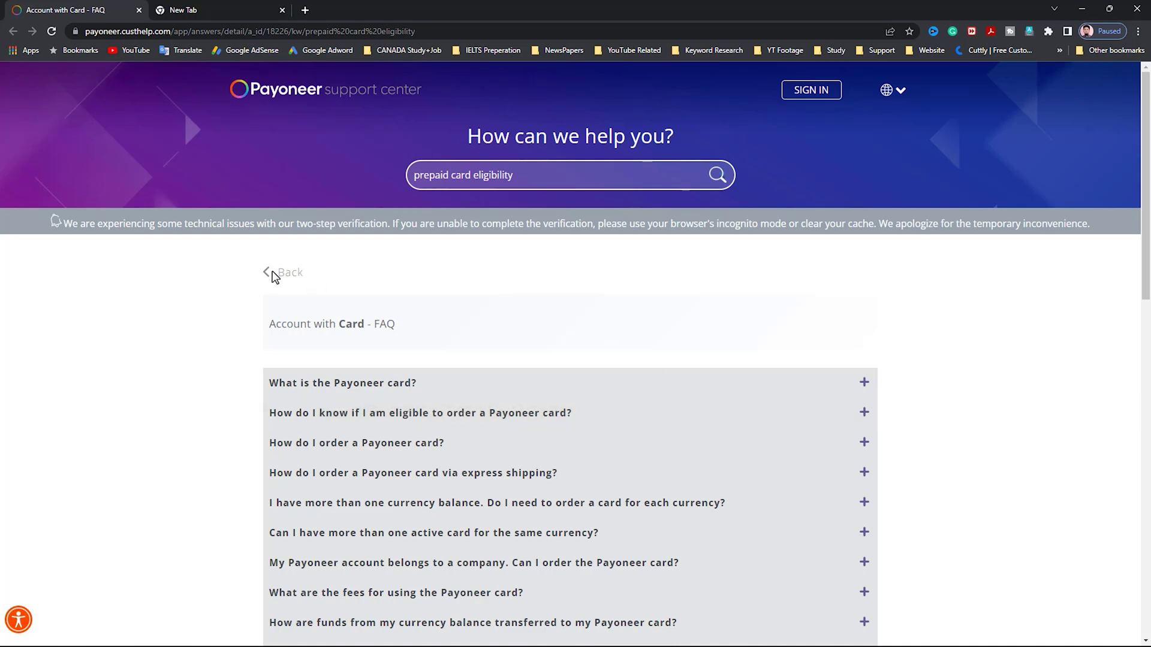
scroll(359, 419, down, 15)
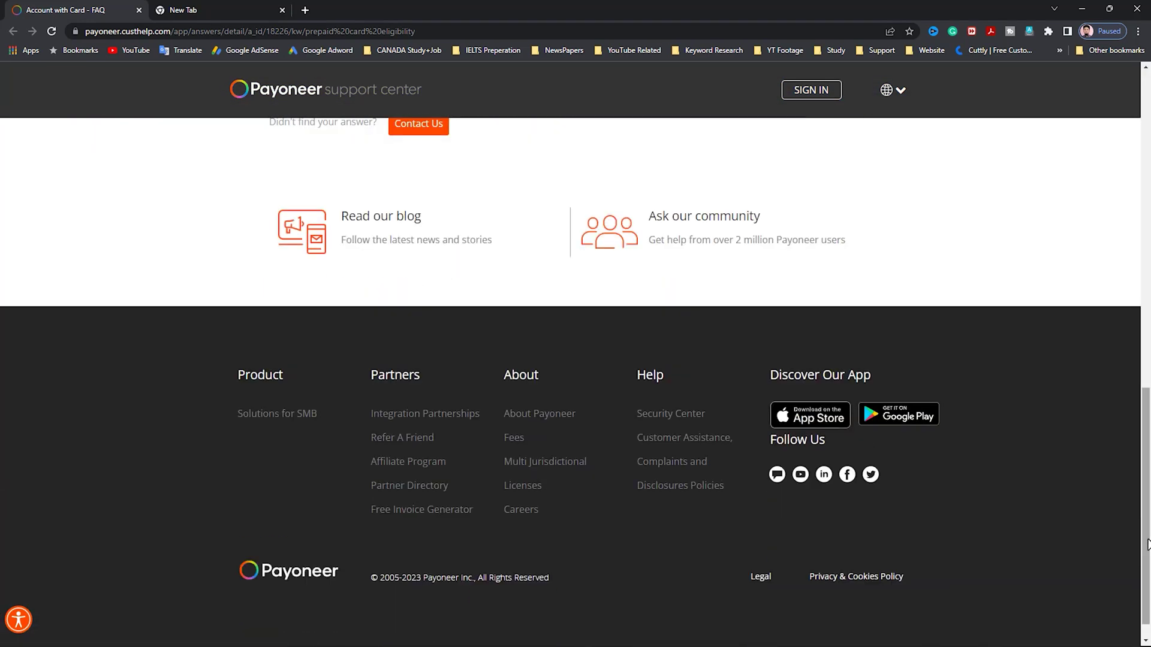
drag(1146, 544, 1146, 218)
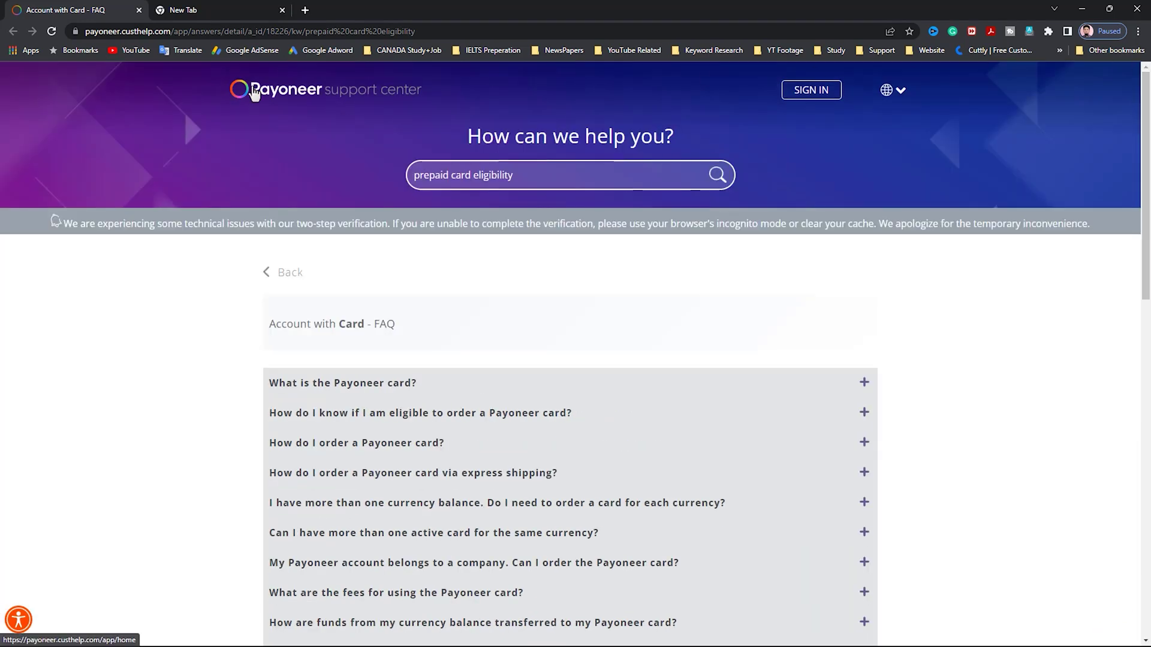